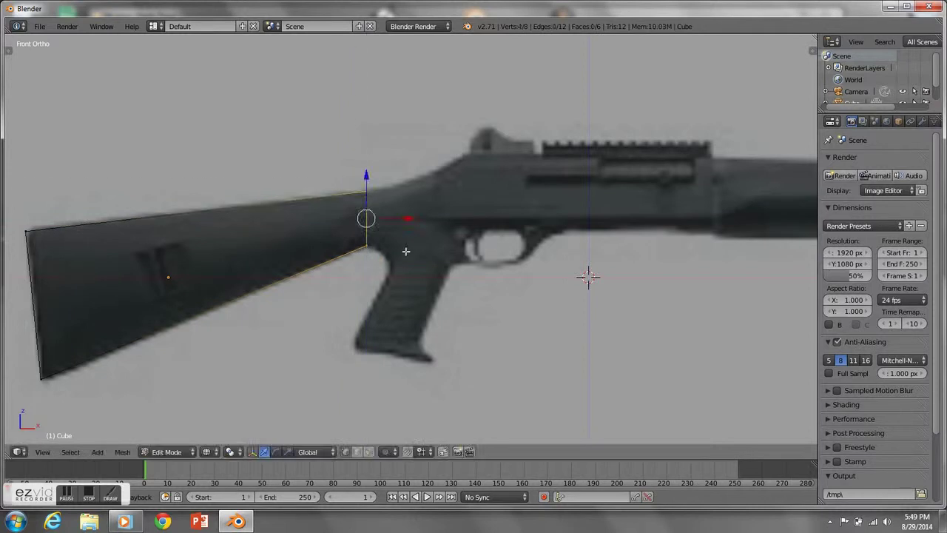
# Extrude the stock's end face forward, then extrude its bottom face down twice to form the pistol grip.
pyautogui.press('e')
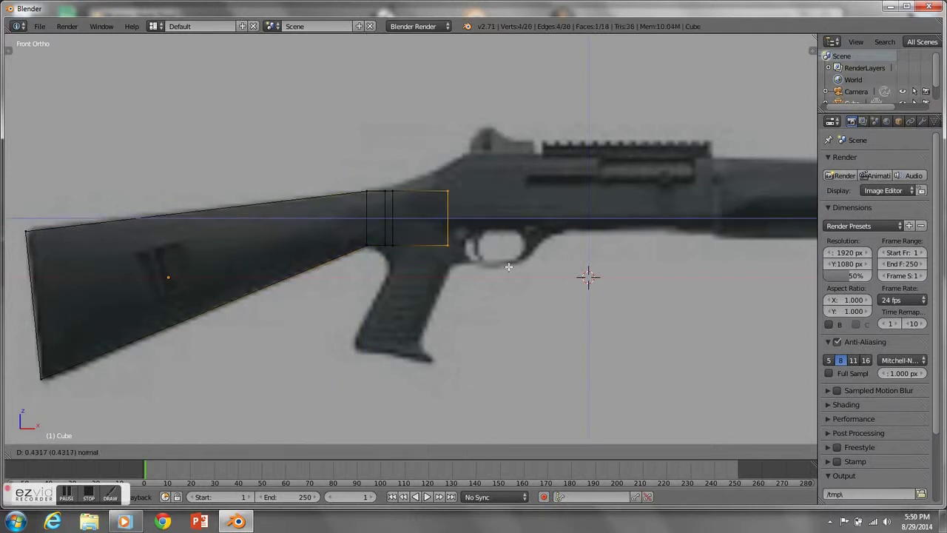
pyautogui.click(509, 266)
pyautogui.press('a')
pyautogui.press('b')
pyautogui.moveTo(391, 238); pyautogui.dragTo(437, 258)
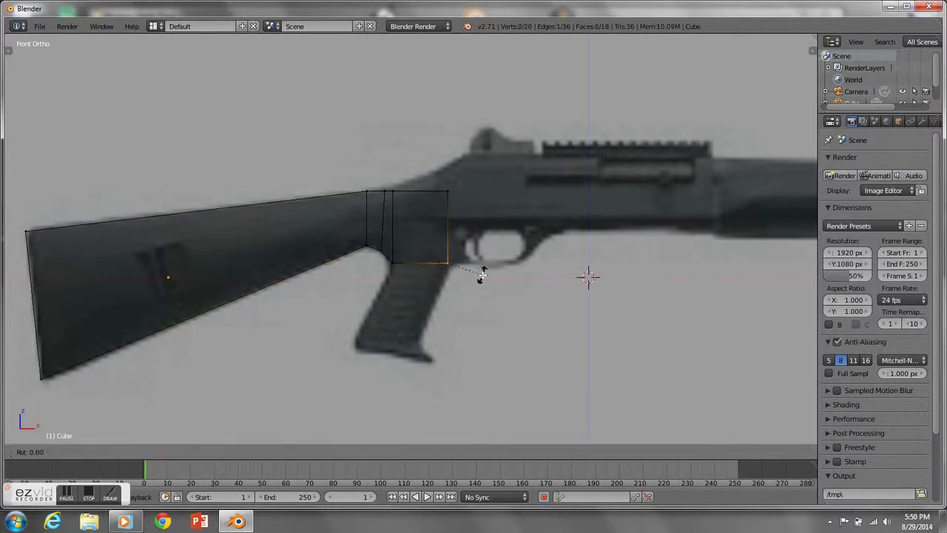
pyautogui.press('e')
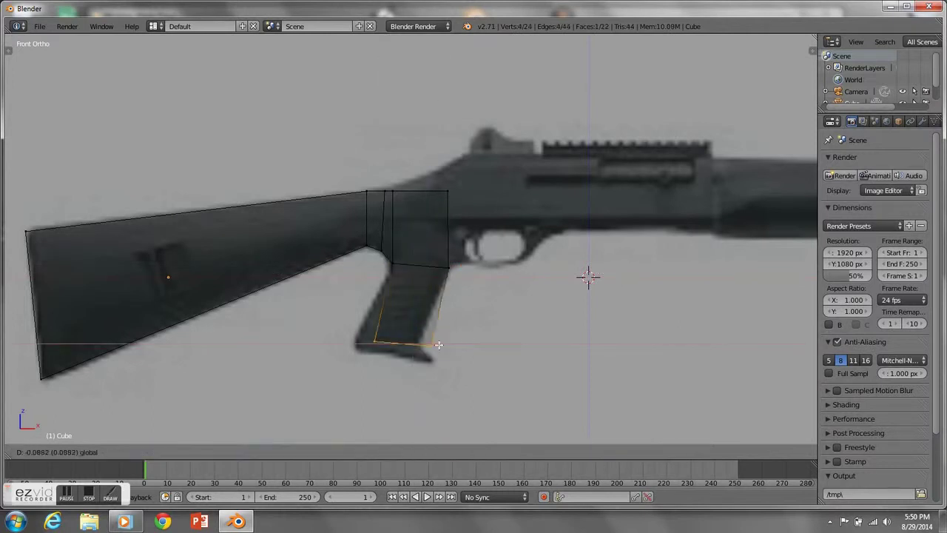
pyautogui.press('e')
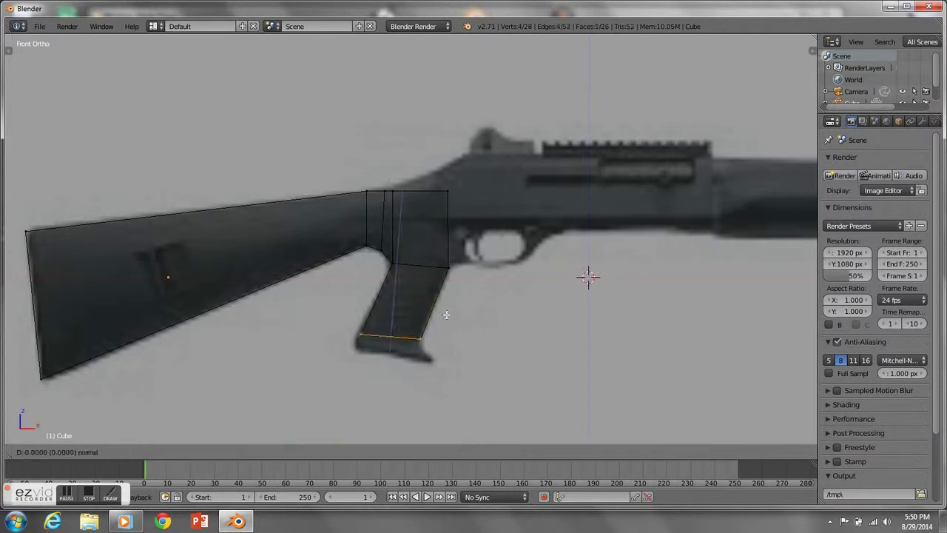
pyautogui.moveTo(413, 368); pyautogui.dragTo(449, 358)
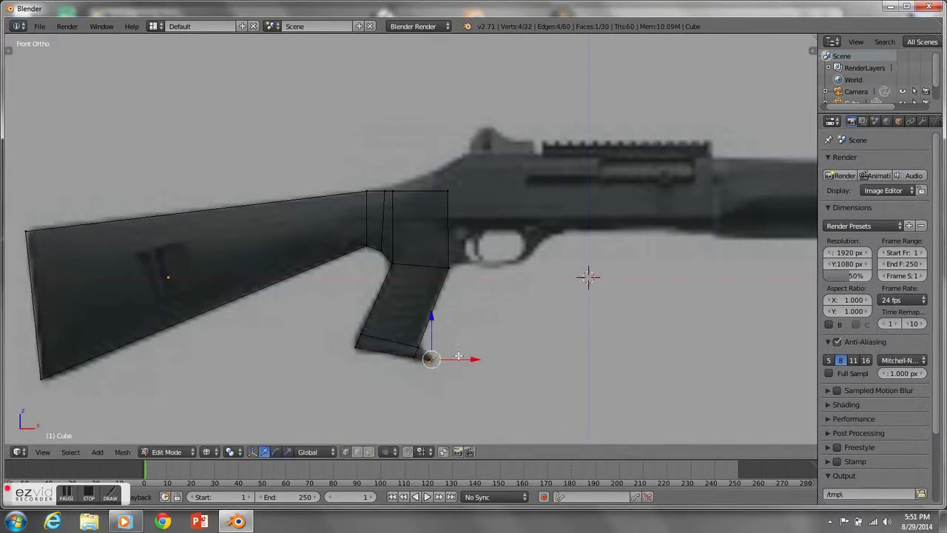
# Cut a horizontal edge loop across the front section of the stock.
pyautogui.keyDown('shift'); pyautogui.moveTo(533, 256); pyautogui.dragTo(482, 330, button='middle'); pyautogui.keyUp('shift')
pyautogui.moveTo(333, 251); pyautogui.dragTo(371, 277)
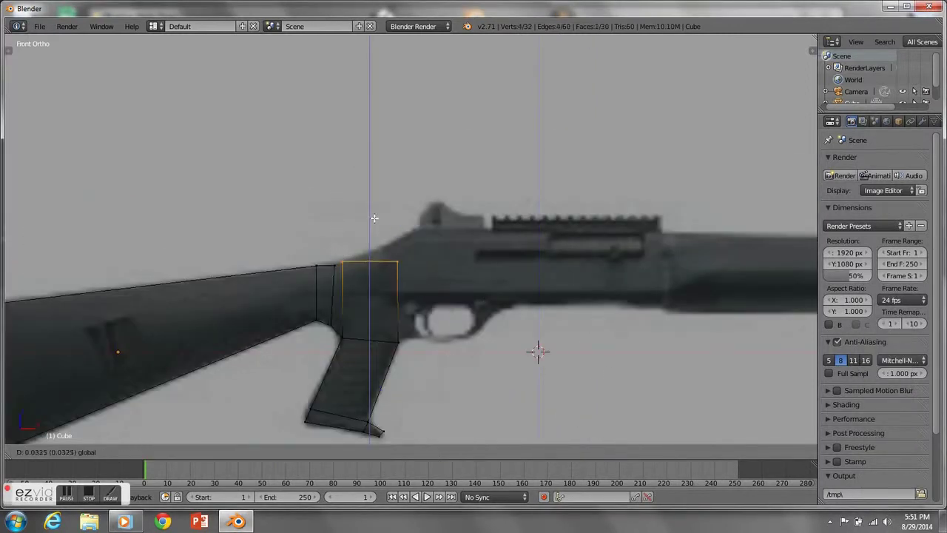
pyautogui.hotkey('ctrl', 'r')
pyautogui.click(395, 292)
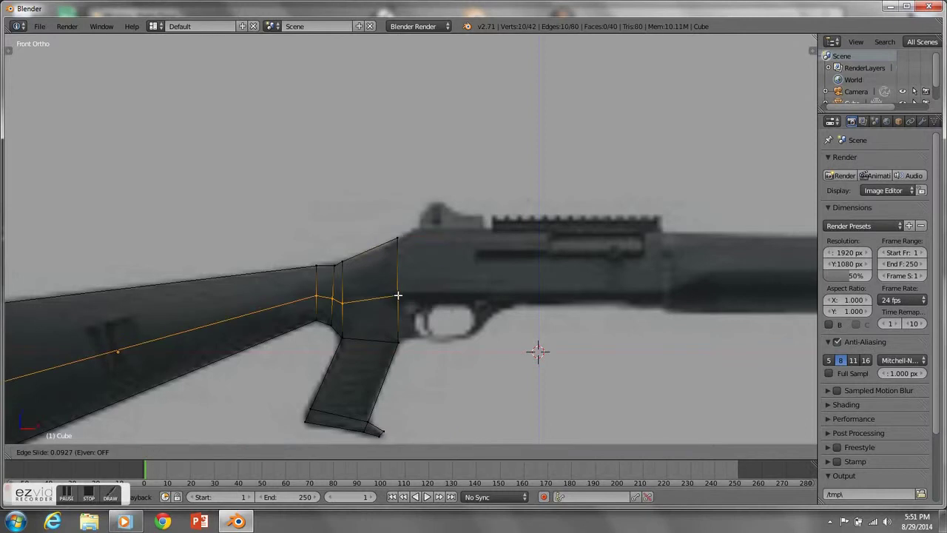
pyautogui.click(402, 299)
# Extrude the front faces forward into the receiver and add more horizontal edge loops.
pyautogui.press('e')
pyautogui.click(516, 288)
pyautogui.press('a')
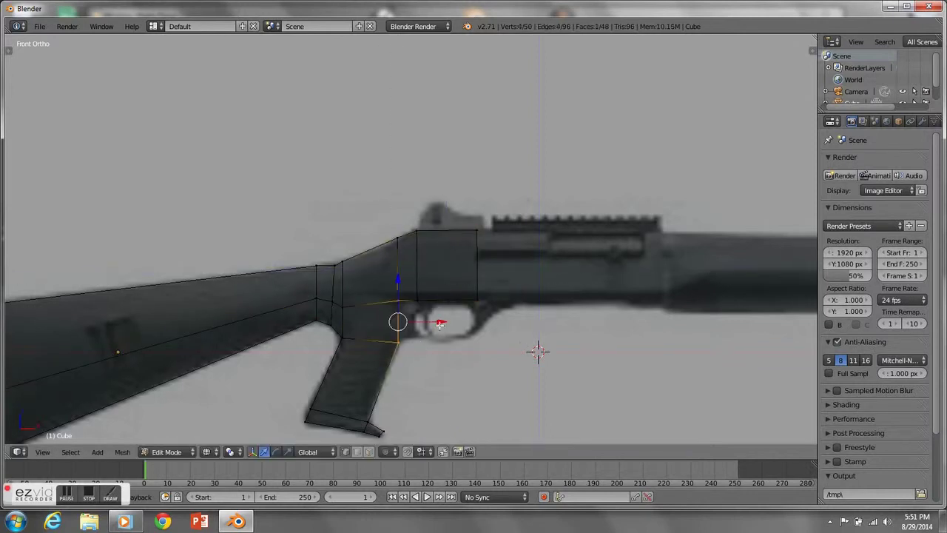
pyautogui.press('e')
pyautogui.hotkey('ctrl', 'r')
pyautogui.click(408, 335)
# Select the whole mesh, resize it and line it up with the reference in front view.
pyautogui.press('b')
pyautogui.scroll(-2, 565, 320)
pyautogui.moveTo(461, 255); pyautogui.dragTo(454, 274, button='middle')
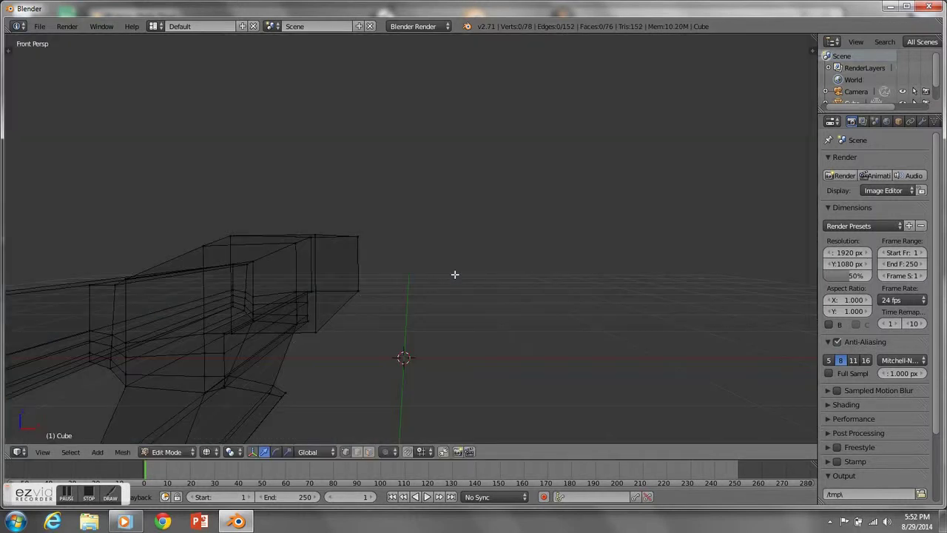
pyautogui.scroll(-5, 454, 275)
pyautogui.press('a')
pyautogui.click(527, 198)
pyautogui.press('s')
pyautogui.press('y')
pyautogui.rightClick(597, 220)
pyautogui.scroll(4, 472, 288)
pyautogui.press('KP_1')
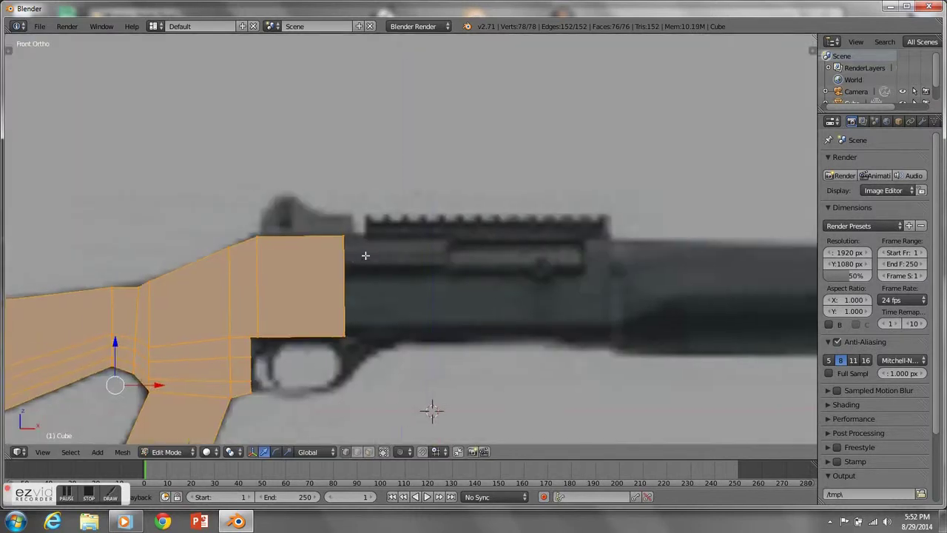
pyautogui.scroll(2, 432, 230)
# Box-select the four front end vertices and slide them along X to extend the receiver.
pyautogui.press('b')
pyautogui.moveTo(370, 177); pyautogui.dragTo(414, 311)
pyautogui.press('g')
pyautogui.press('x')
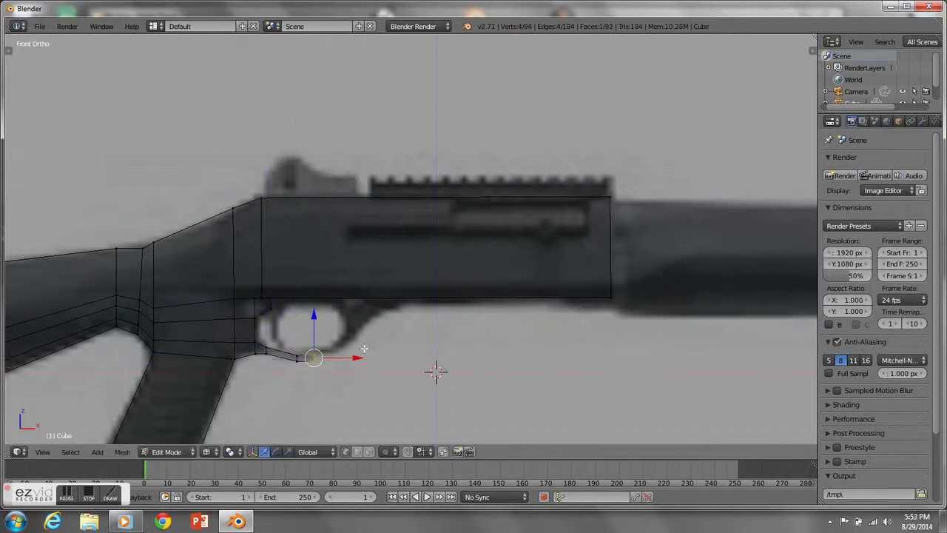
pyautogui.click(374, 272)
# Check the model in solid shading, then select the face near the trigger in wireframe.
pyautogui.moveTo(375, 272)
pyautogui.mouseDown(button='middle')
pyautogui.moveTo(486, 313)
pyautogui.moveTo(383, 262)
pyautogui.moveTo(527, 291)
pyautogui.moveTo(809, 256)
pyautogui.mouseUp(button='middle')
pyautogui.press('z')
pyautogui.press('KP_1')
pyautogui.press('z')
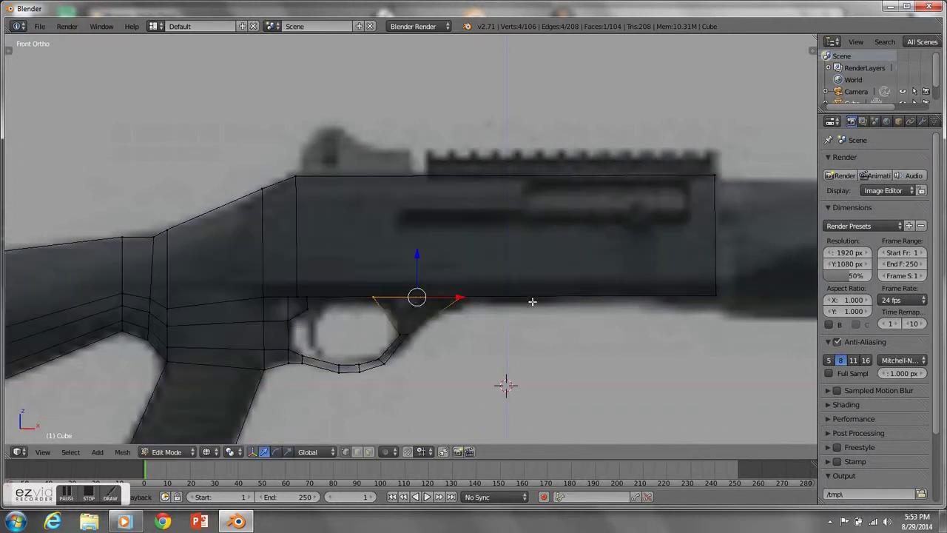
pyautogui.moveTo(369, 291); pyautogui.dragTo(468, 305)
pyautogui.scroll(-5, 518, 281)
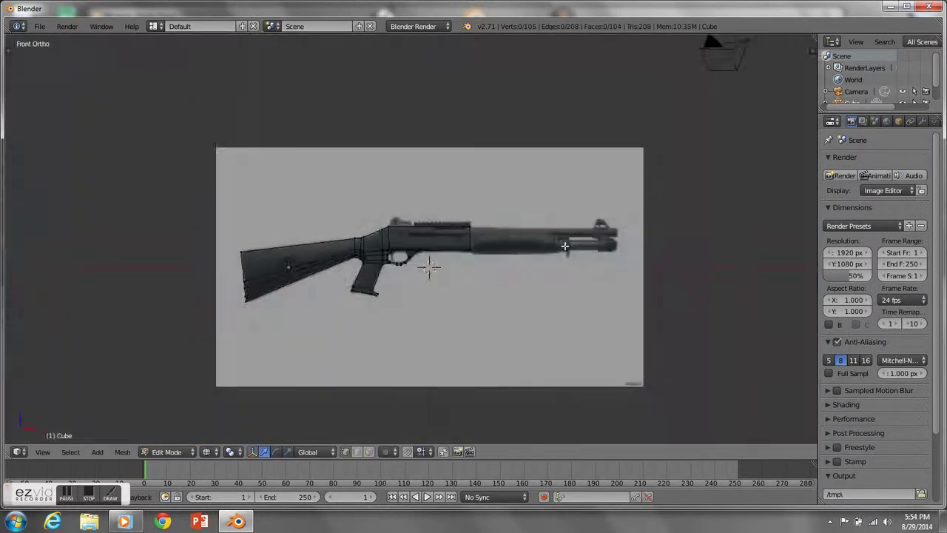
pyautogui.scroll(4, 547, 207)
# Return to Object Mode and switch the view back to solid shading.
pyautogui.press('Tab')
pyautogui.scroll(-3, 551, 215)
pyautogui.scroll(-1, 488, 281)
pyautogui.scroll(5, 488, 279)
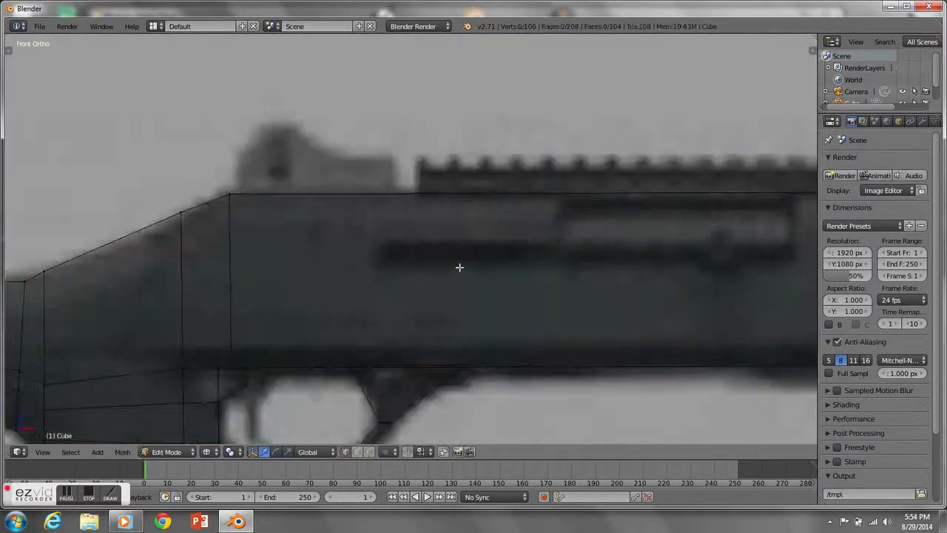
pyautogui.scroll(-3, 491, 275)
pyautogui.press('z')
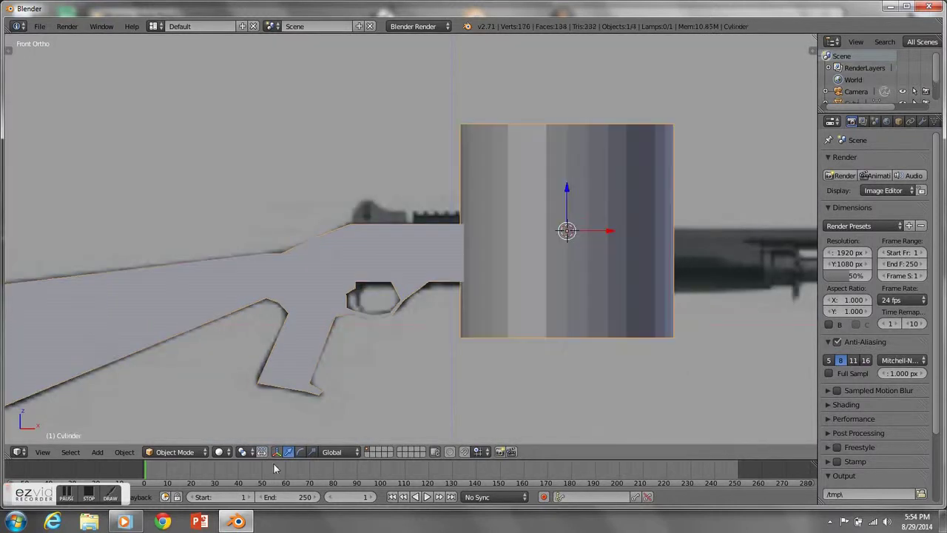
# Rotate the new cylinder so it lies horizontally alongside the gun, seen from the front view.
pyautogui.press('KP_3')
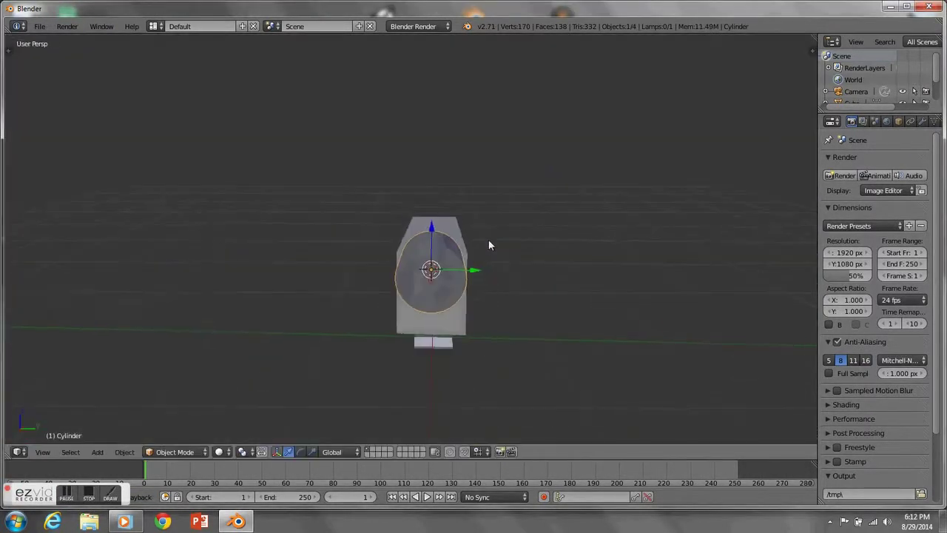
pyautogui.press('KP_1')
pyautogui.press('KP_7')
pyautogui.scroll(2, 651, 284)
pyautogui.moveTo(654, 286); pyautogui.dragTo(507, 205, button='middle')
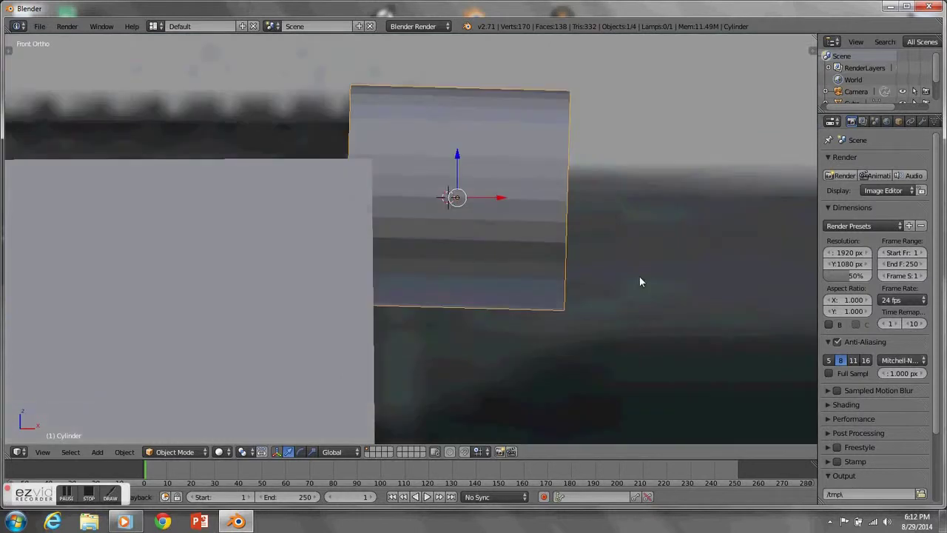
pyautogui.press('r')
pyautogui.press('Return')
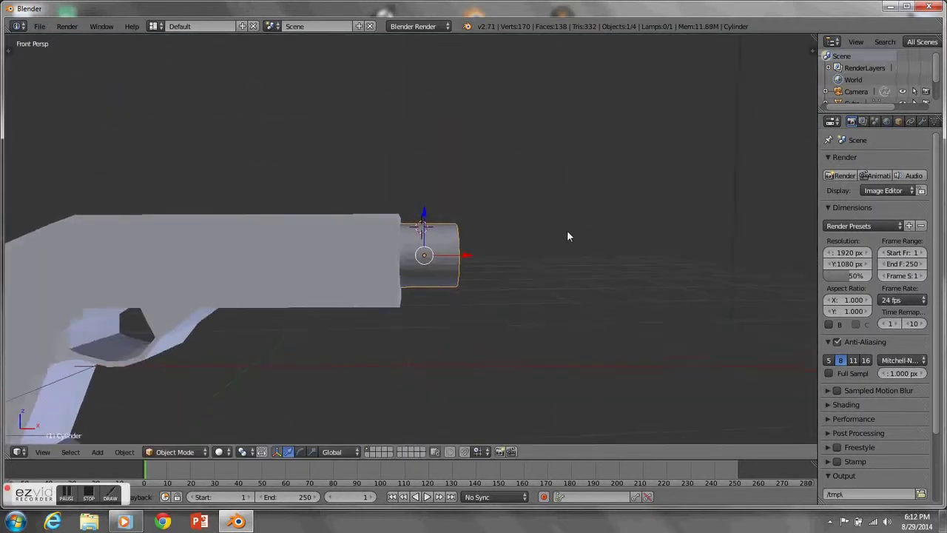
pyautogui.press('KP_1')
pyautogui.scroll(-1, 563, 289)
# In Edit Mode, move the cylinder's end face along X toward the muzzle.
pyautogui.press('Tab')
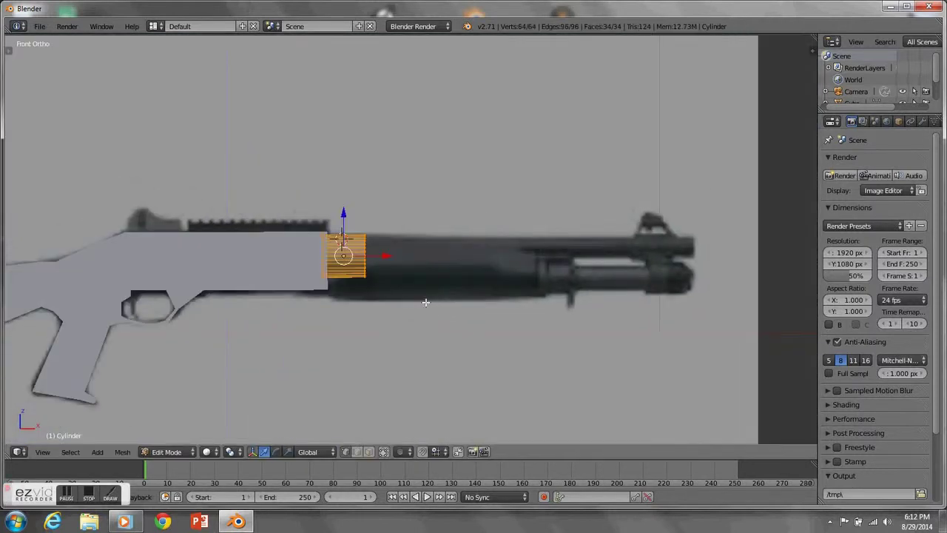
pyautogui.press('g')
pyautogui.press('x')
pyautogui.rightClick(418, 305)
pyautogui.press('g')
pyautogui.press('x')
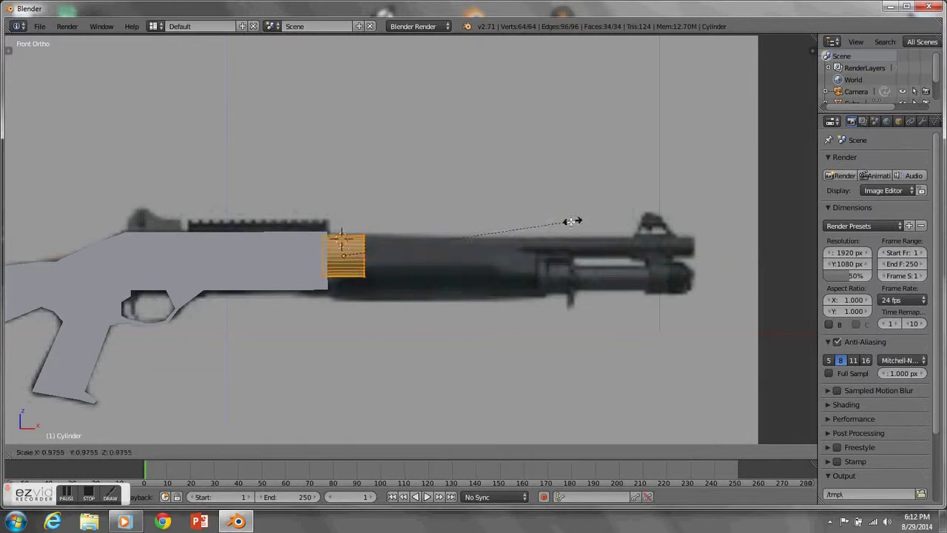
pyautogui.rightClick(363, 264)
pyautogui.press('g')
pyautogui.press('x')
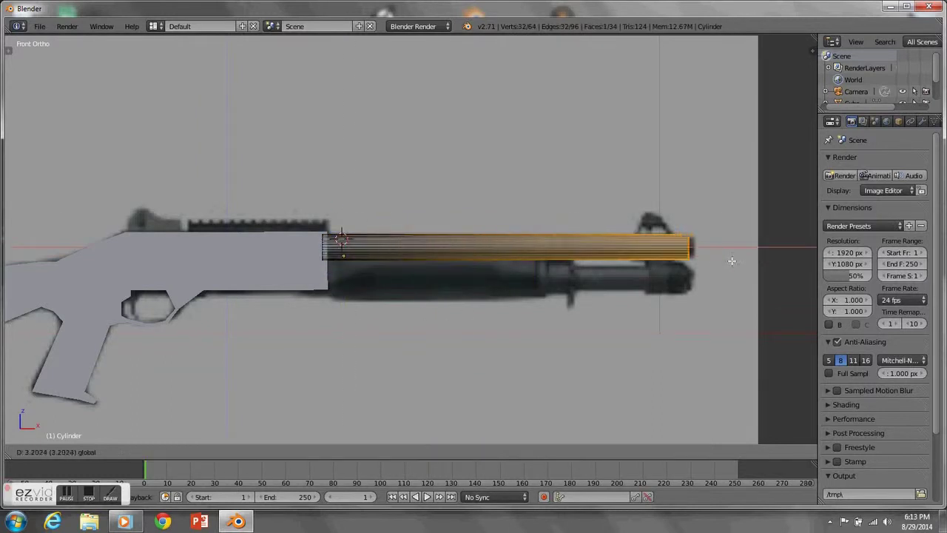
# Extrude the barrel's end face, undo the extra extrusion, and frame the receiver area.
pyautogui.press('e')
pyautogui.moveTo(735, 246)
pyautogui.mouseDown(button='middle')
pyautogui.moveTo(614, 247)
pyautogui.moveTo(666, 296)
pyautogui.mouseUp(button='middle')
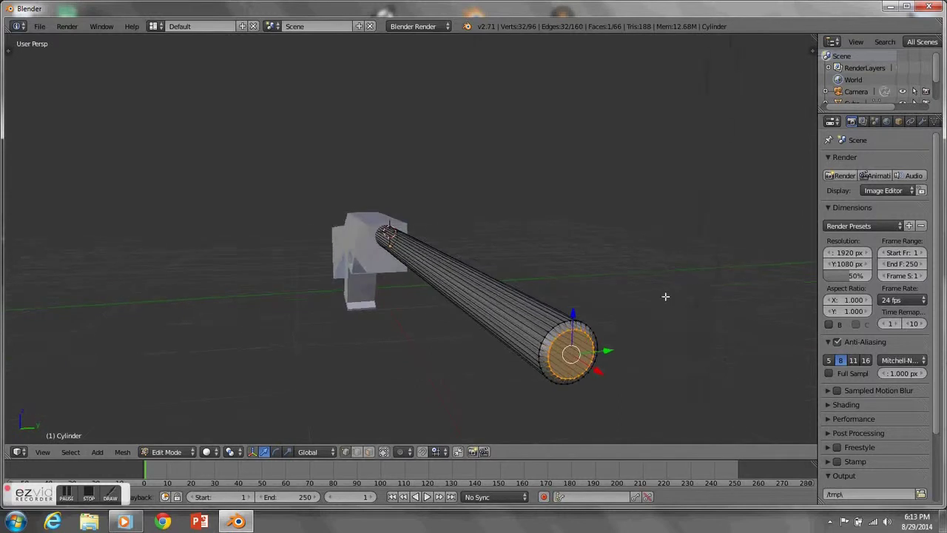
pyautogui.press('KP_1')
pyautogui.press('e')
pyautogui.rightClick(631, 273)
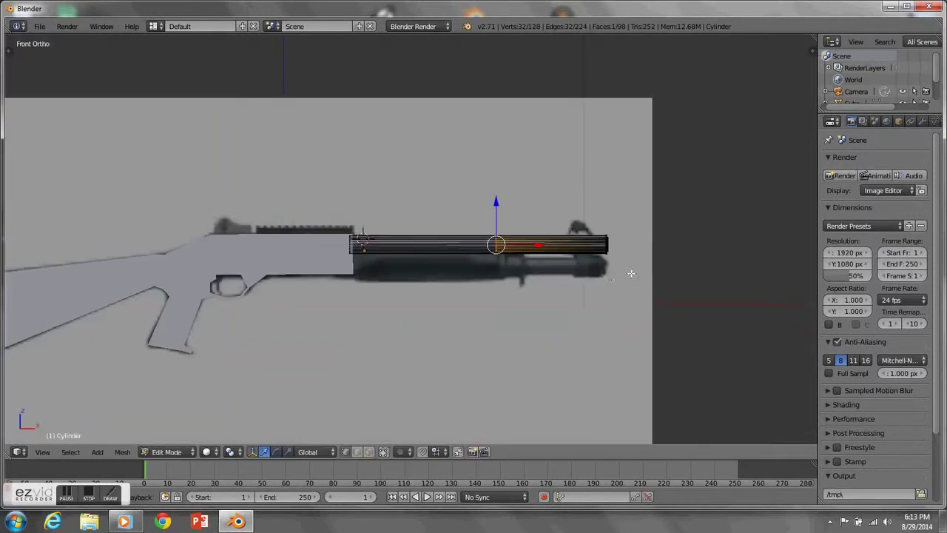
pyautogui.scroll(3, 607, 271)
pyautogui.scroll(-2, 650, 254)
pyautogui.hotkey('ctrl', 'z')
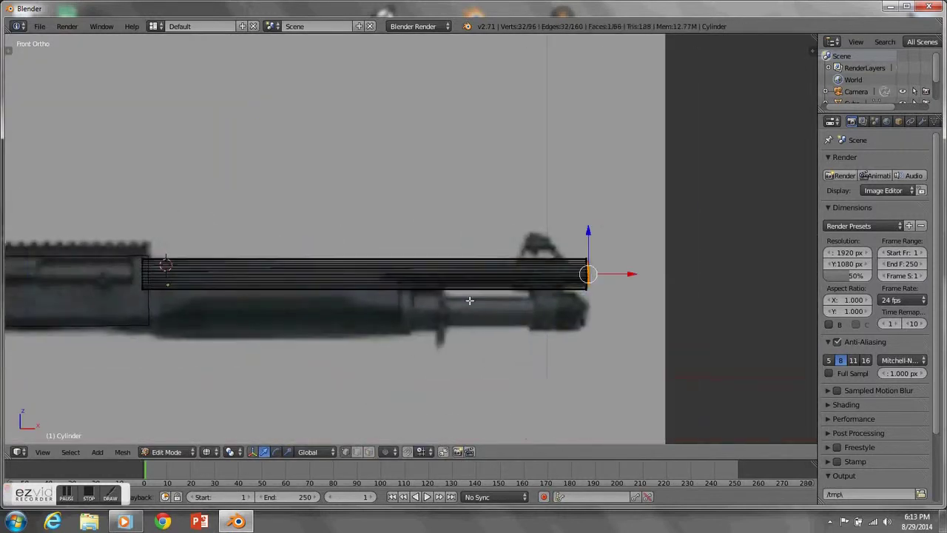
pyautogui.scroll(-4, 592, 292)
pyautogui.keyDown('shift'); pyautogui.moveTo(370, 321); pyautogui.dragTo(486, 304, button='middle'); pyautogui.keyUp('shift')
pyautogui.scroll(6, 486, 304)
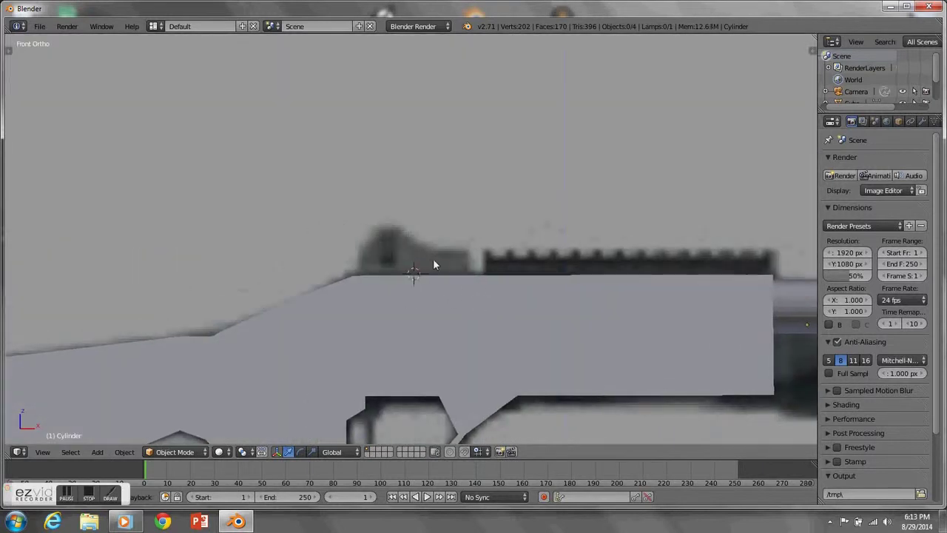
# Add a new cube and bring it into view from the top.
pyautogui.hotkey('shift', 'a')
pyautogui.click(518, 241)
pyautogui.moveTo(533, 250); pyautogui.dragTo(604, 275, button='middle')
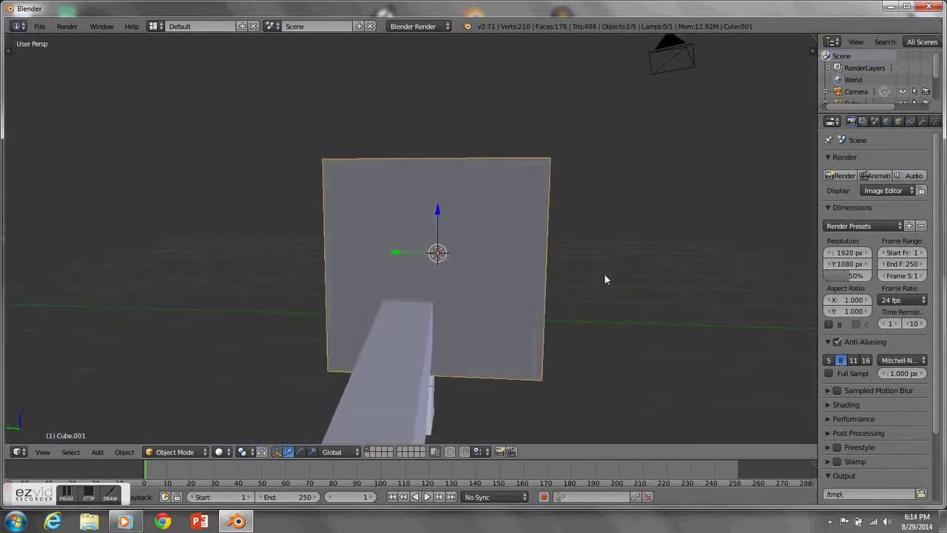
pyautogui.press('KP_7')
pyautogui.moveTo(411, 243)
pyautogui.keyDown('shift'); pyautogui.mouseDown(button='middle')
pyautogui.moveTo(651, 186)
pyautogui.moveTo(419, 191)
pyautogui.moveTo(467, 198)
pyautogui.mouseUp(button='middle'); pyautogui.keyUp('shift')
pyautogui.scroll(4, 419, 191)
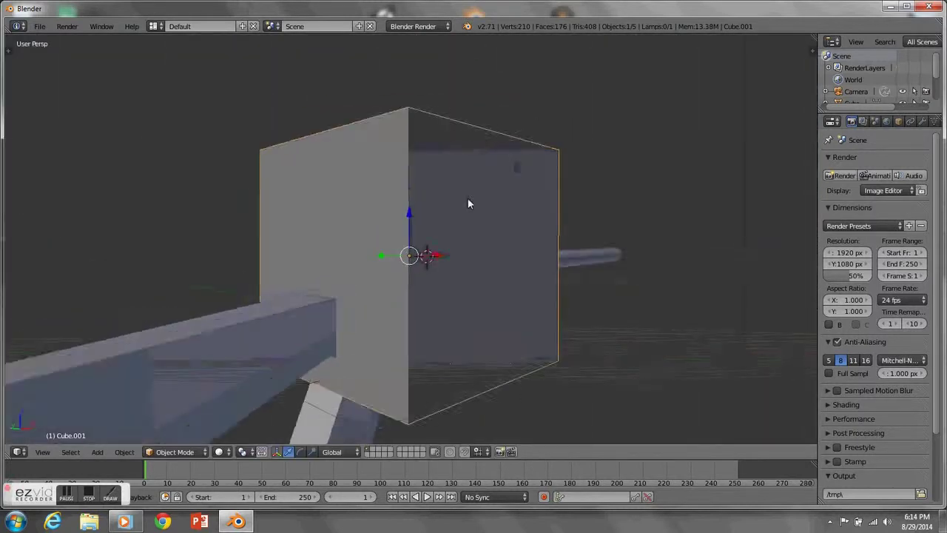
pyautogui.scroll(-3, 503, 229)
# Scale the cube on Z and X into a thin bar and move it onto the receiver.
pyautogui.press('s')
pyautogui.press('z')
pyautogui.press('x')
pyautogui.press('Return')
pyautogui.press('g')
pyautogui.press('x')
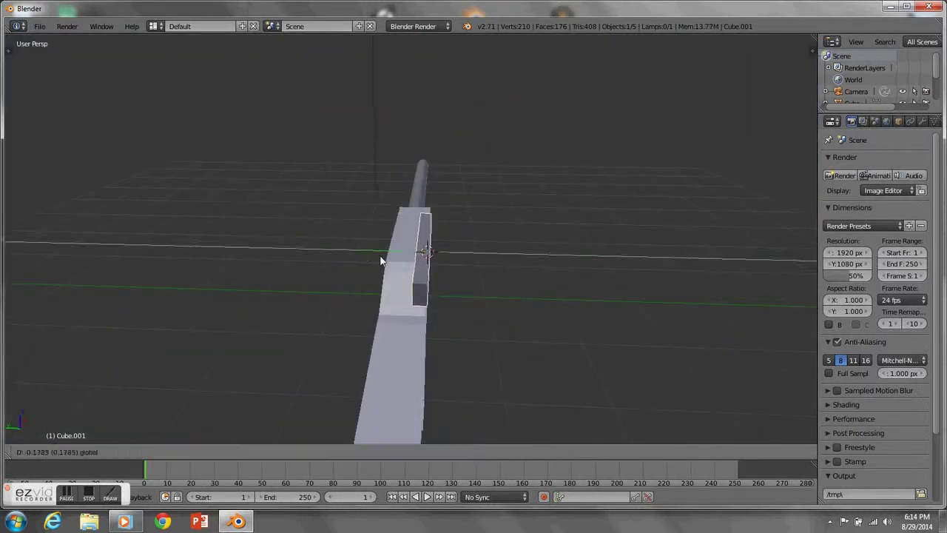
pyautogui.click(381, 260)
pyautogui.press('KP_1')
# Shorten the bar along X, loop-cut it, and raise the middle section's top edge.
pyautogui.press('Tab')
pyautogui.press('g')
pyautogui.press('x')
pyautogui.click(495, 274)
pyautogui.scroll(5, 414, 270)
pyautogui.hotkey('ctrl', 'r')
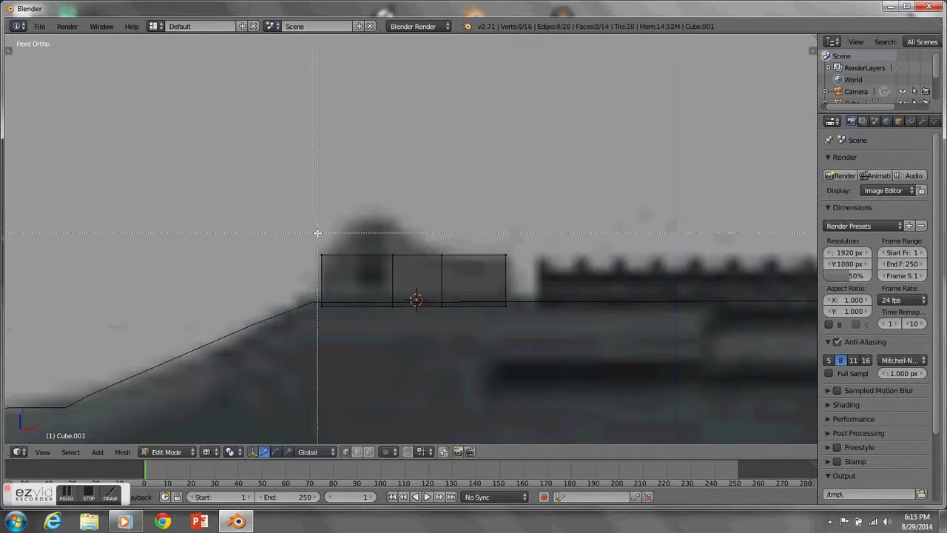
pyautogui.moveTo(335, 242); pyautogui.dragTo(403, 263)
pyautogui.press('g')
pyautogui.press('z')
# Add another edge loop across the sight block and box-select a group of its vertices.
pyautogui.moveTo(491, 223); pyautogui.dragTo(484, 260, button='middle')
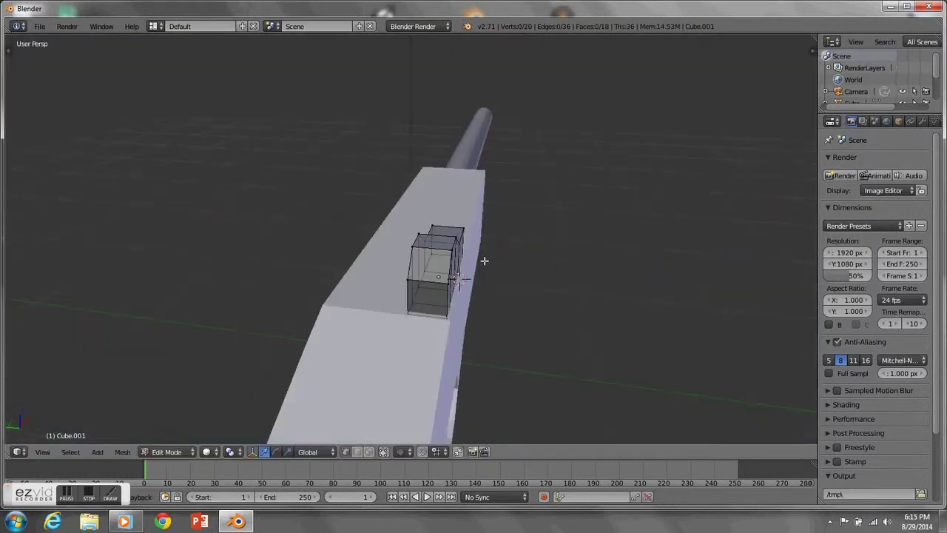
pyautogui.hotkey('ctrl', 'r')
pyautogui.click(478, 271)
pyautogui.click(473, 281)
pyautogui.press('a')
pyautogui.scroll(3, 446, 335)
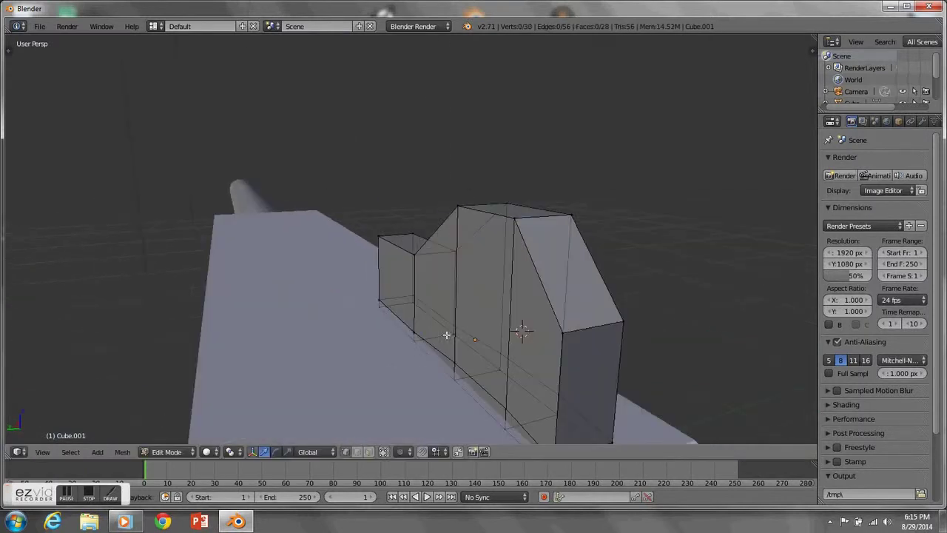
pyautogui.scroll(-2, 429, 360)
pyautogui.moveTo(462, 342); pyautogui.dragTo(489, 387)
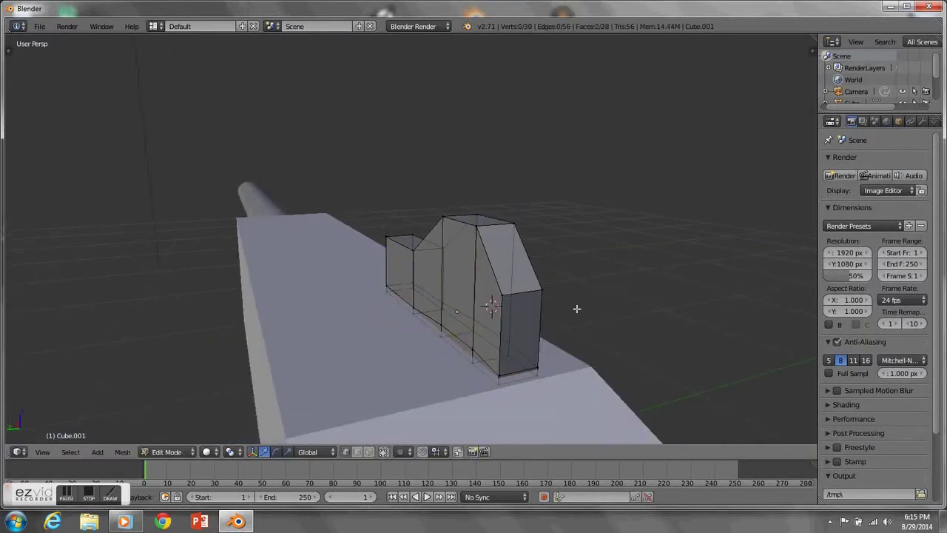
pyautogui.moveTo(818, 177); pyautogui.dragTo(787, 175)
# Add a Mirror modifier to the sight block, mirroring across Y instead of X.
pyautogui.click(896, 121)
pyautogui.click(867, 160)
pyautogui.click(710, 266)
pyautogui.moveTo(710, 266); pyautogui.dragTo(632, 330, button='middle')
pyautogui.click(856, 521)
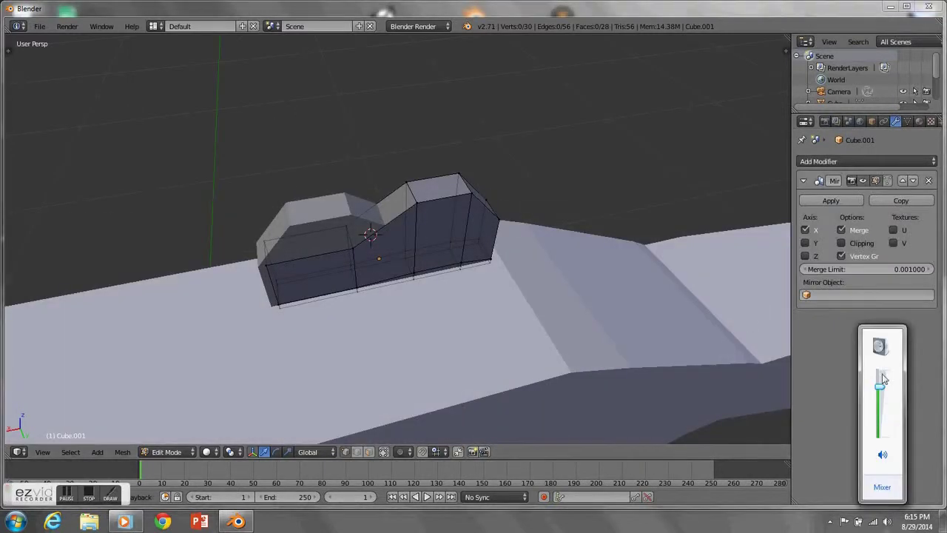
pyautogui.click(804, 230)
pyautogui.click(805, 242)
pyautogui.moveTo(518, 222); pyautogui.dragTo(450, 178, button='middle')
# Shift the sight block sideways along Y, then remove the Mirror modifier.
pyautogui.press('a')
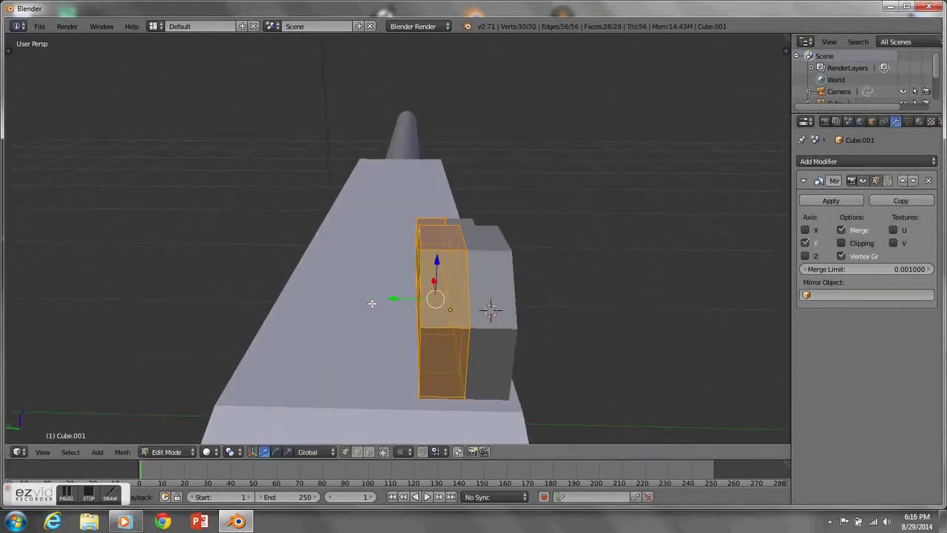
pyautogui.press('g')
pyautogui.click(674, 243)
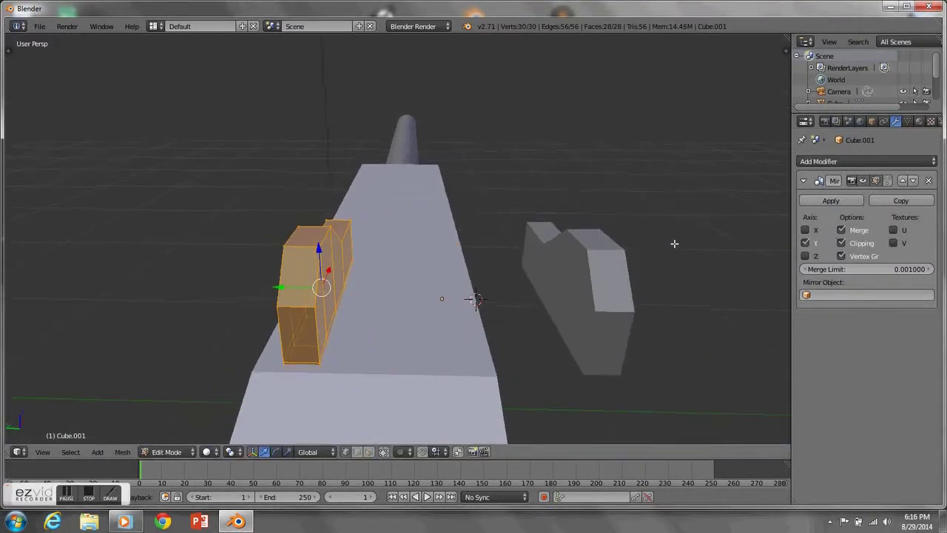
pyautogui.press('g')
pyautogui.moveTo(521, 296)
pyautogui.mouseDown(button='middle')
pyautogui.moveTo(584, 262)
pyautogui.moveTo(708, 259)
pyautogui.mouseUp(button='middle')
pyautogui.click(584, 262)
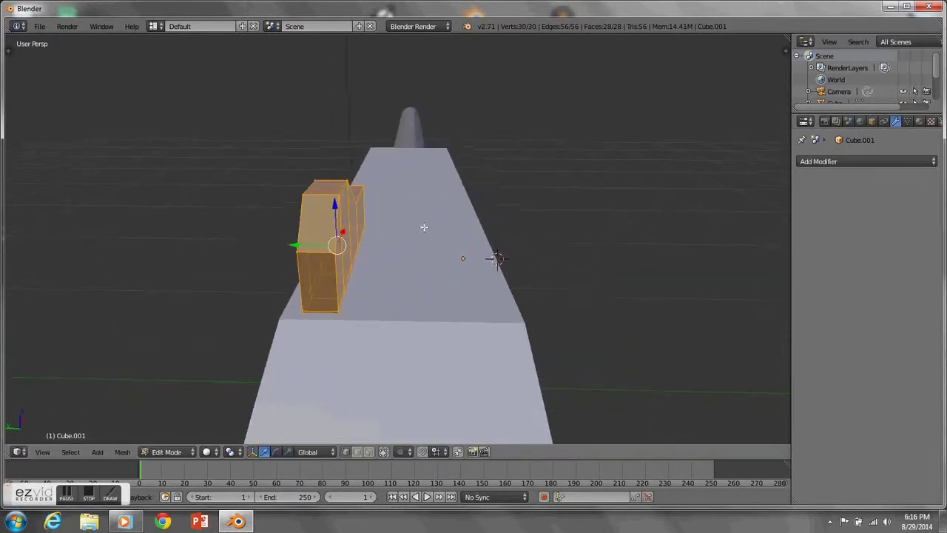
# Duplicate the sight block and move the copy to form the opposite sight post.
pyautogui.hotkey('shift', 'd')
pyautogui.click(400, 274)
pyautogui.press('a')
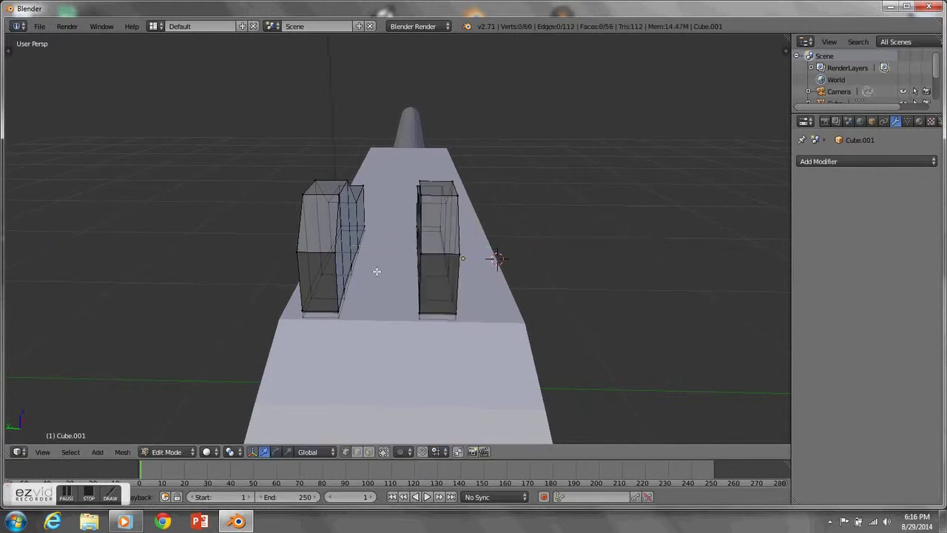
pyautogui.press('l')
pyautogui.press('g')
pyautogui.click(305, 259)
pyautogui.press('KP_3')
pyautogui.scroll(2, 530, 279)
# Select the inner face loop of a sight post and extrude it.
pyautogui.press('a')
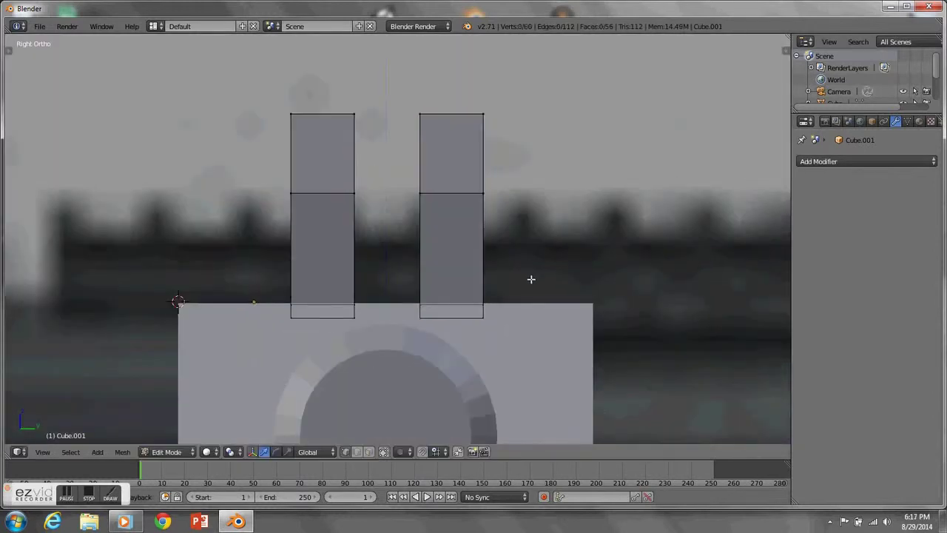
pyautogui.moveTo(465, 233); pyautogui.dragTo(608, 244, button='middle')
pyautogui.scroll(5, 416, 290)
pyautogui.moveTo(416, 289); pyautogui.dragTo(570, 214, button='middle')
pyautogui.rightClick(571, 214)
pyautogui.scroll(-5, 505, 303)
pyautogui.moveTo(506, 303); pyautogui.dragTo(330, 344, button='middle')
pyautogui.keyDown('alt'); pyautogui.rightClick(355, 333); pyautogui.keyUp('alt')
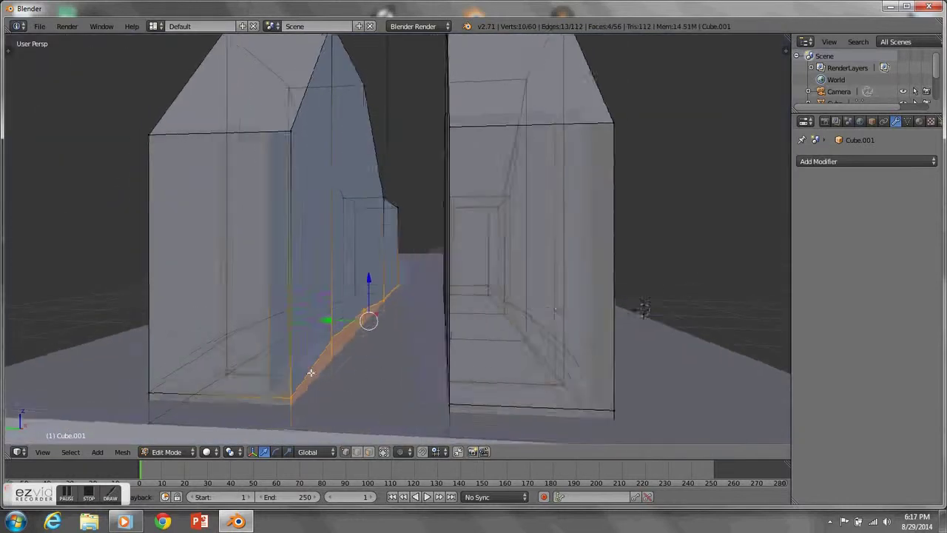
pyautogui.moveTo(368, 317); pyautogui.dragTo(473, 361, button='middle')
pyautogui.press('e')
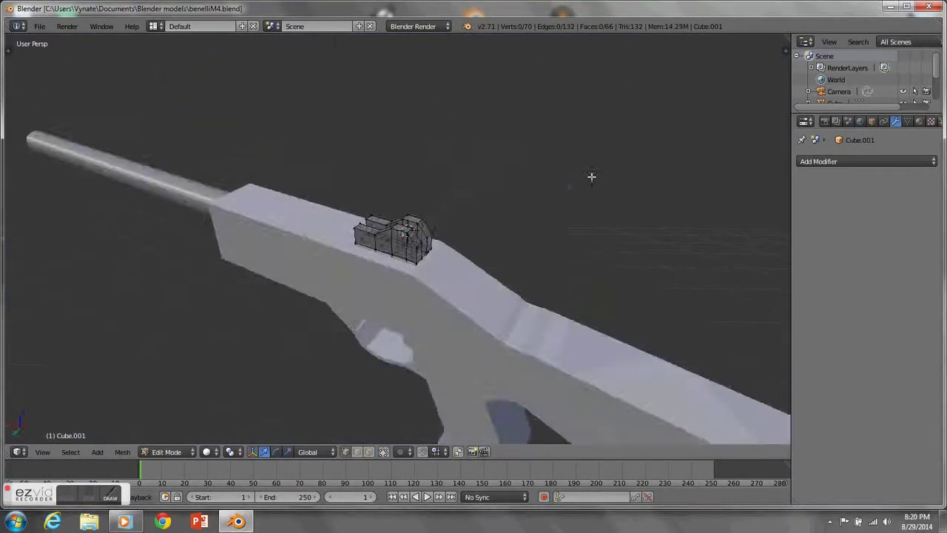
# Select the receiver body in the front view and enter Edit Mode.
pyautogui.press('a')
pyautogui.moveTo(530, 194); pyautogui.dragTo(666, 154, button='middle')
pyautogui.scroll(-3, 627, 222)
pyautogui.moveTo(627, 222); pyautogui.dragTo(636, 192, button='middle')
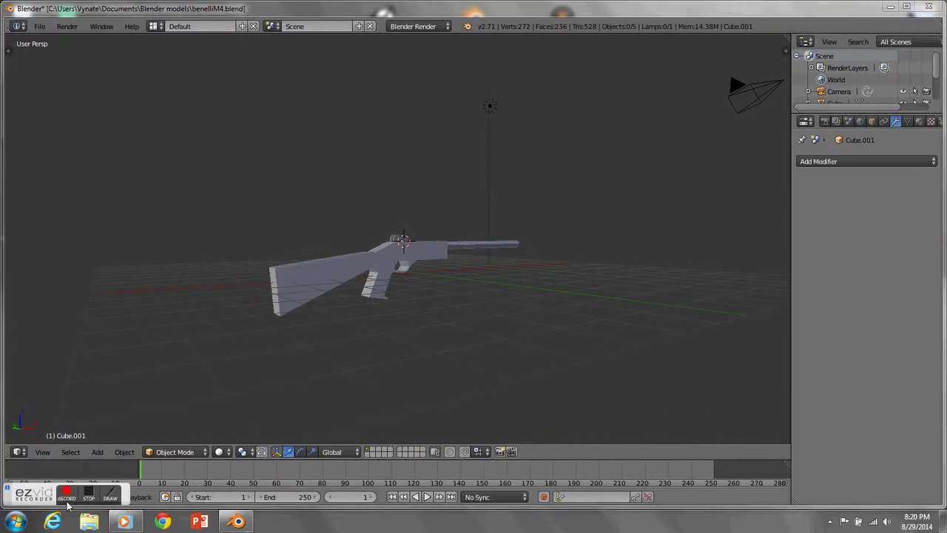
pyautogui.scroll(5, 646, 179)
pyautogui.press('KP_1')
pyautogui.rightClick(334, 265)
pyautogui.press('Tab')
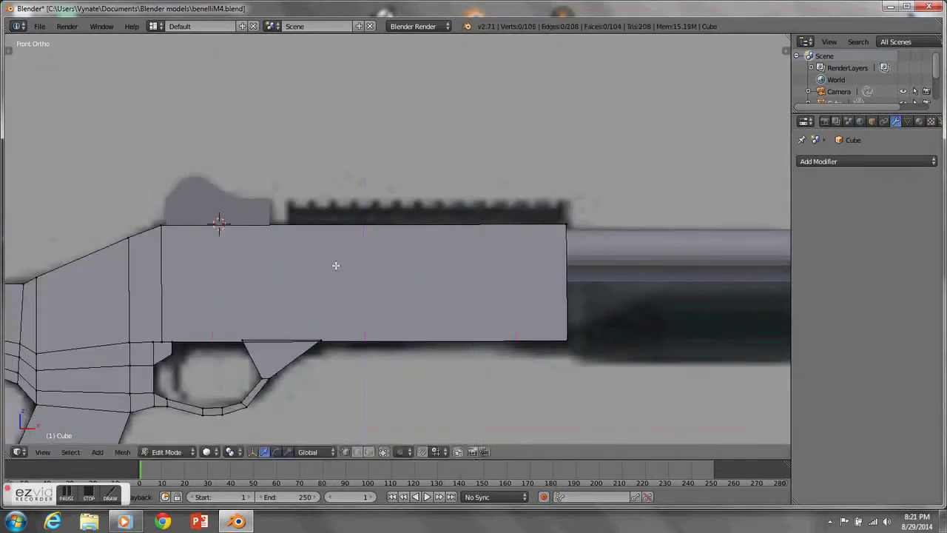
# Loop-cut the rail section of the receiver with 18 evenly spaced cuts.
pyautogui.hotkey('ctrl', 'r')
pyautogui.scroll(12, 437, 248)
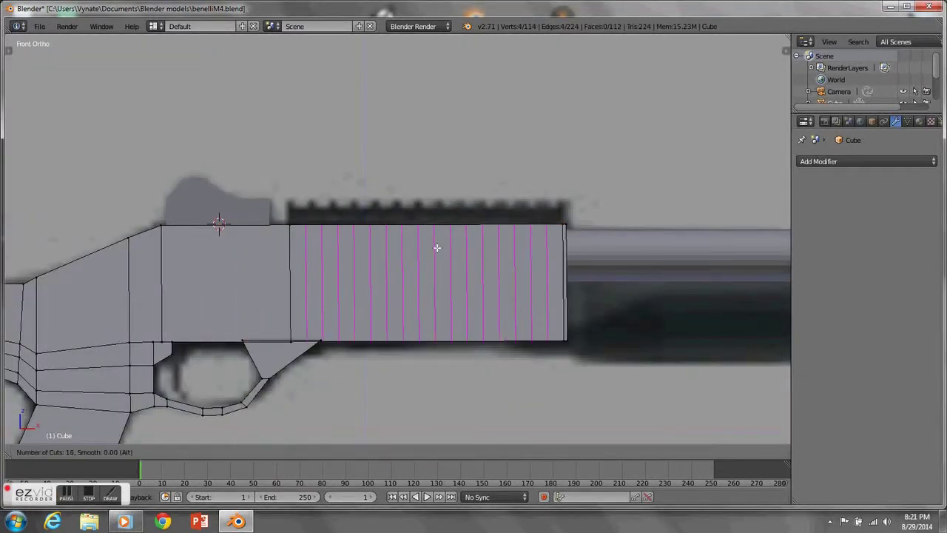
pyautogui.click(436, 248)
pyautogui.rightClick(437, 247)
pyautogui.moveTo(437, 247)
pyautogui.mouseDown(button='middle')
pyautogui.moveTo(387, 248)
pyautogui.moveTo(406, 190)
pyautogui.mouseUp(button='middle')
pyautogui.press('a')
# Select alternating faces along the receiver top and raise them into rail teeth.
pyautogui.rightClick(406, 190)
pyautogui.press('a')
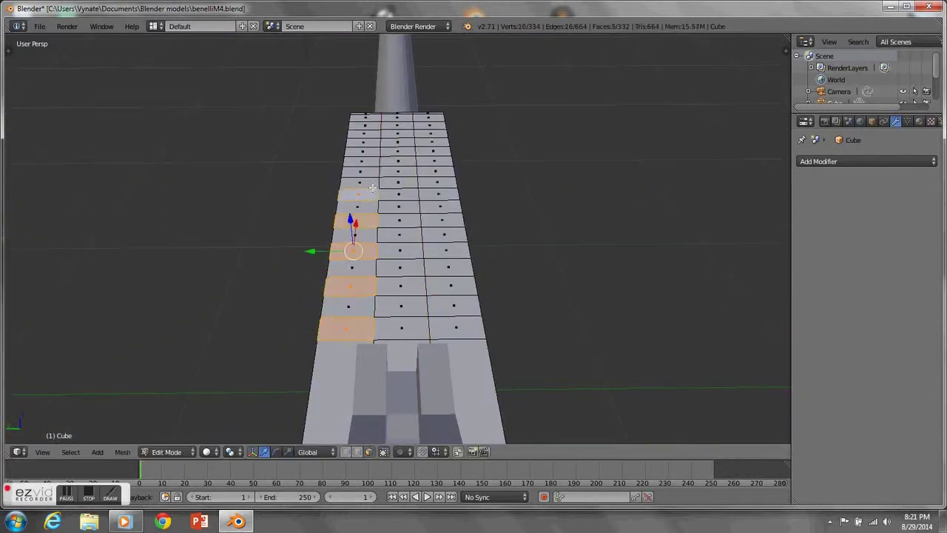
pyautogui.moveTo(376, 116); pyautogui.dragTo(375, 164, button='middle')
pyautogui.scroll(-3, 477, 249)
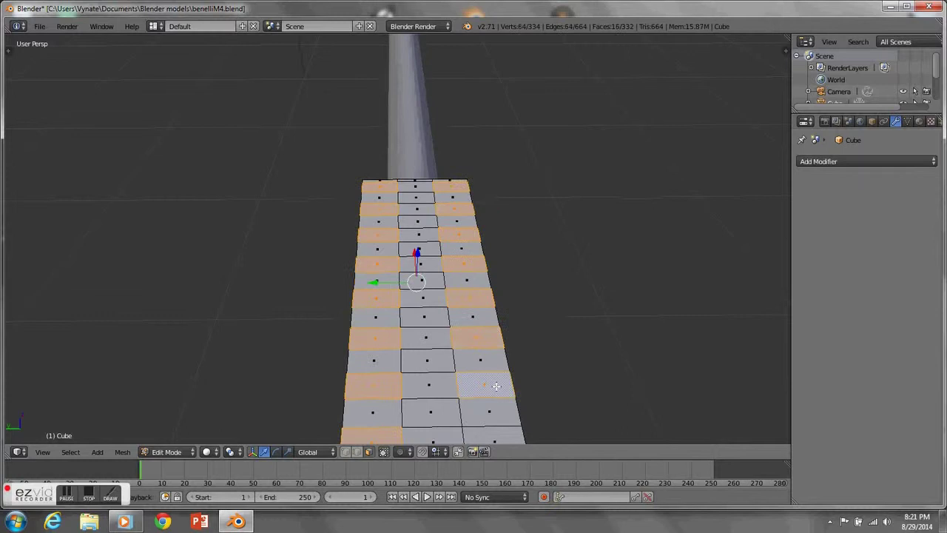
pyautogui.scroll(-3, 524, 192)
pyautogui.press('Tab')
# Leave Edit Mode and inspect the finished rail from the front view.
pyautogui.moveTo(524, 192); pyautogui.dragTo(495, 215, button='middle')
pyautogui.press('KP_1')
pyautogui.scroll(4, 662, 191)
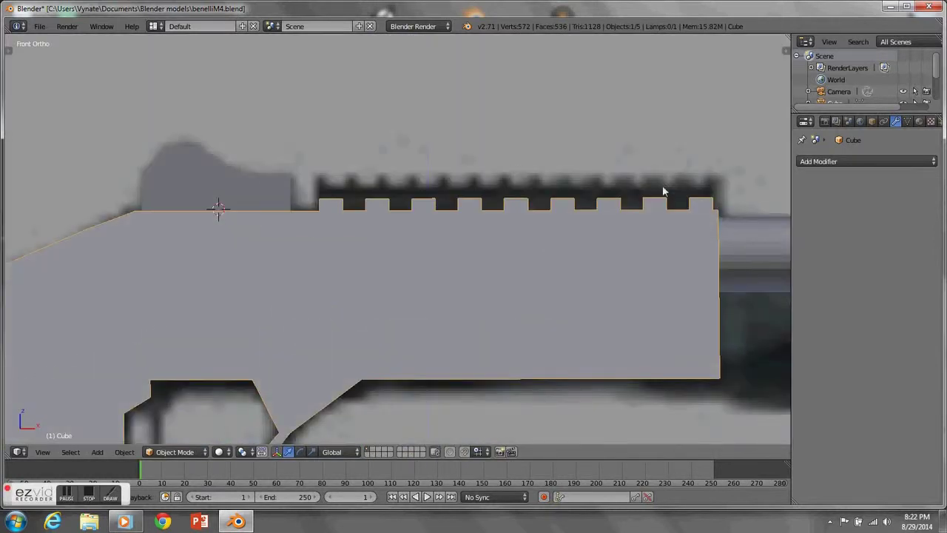
pyautogui.moveTo(435, 197)
pyautogui.mouseDown(button='middle')
pyautogui.moveTo(539, 247)
pyautogui.moveTo(401, 243)
pyautogui.mouseUp(button='middle')
pyautogui.press('KP_1')
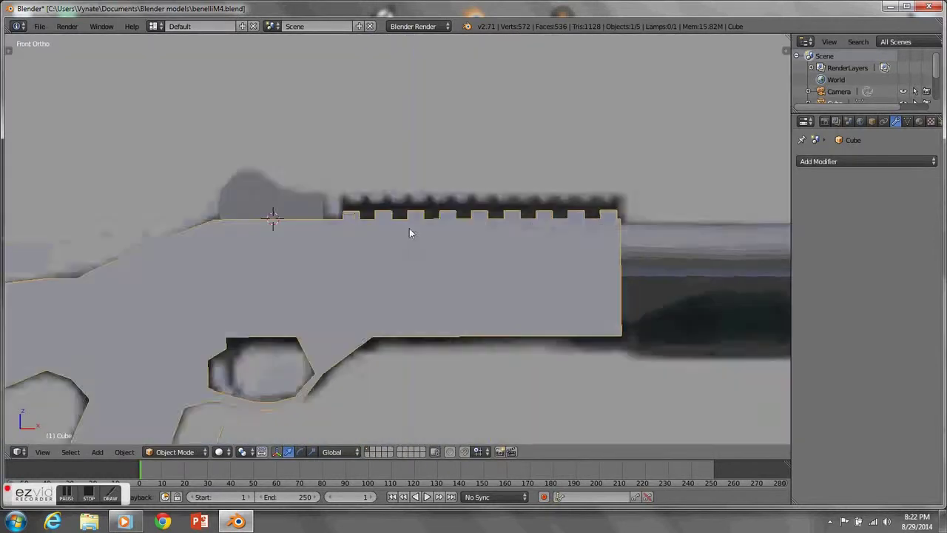
pyautogui.scroll(3, 405, 296)
# Add a cube for the trigger and scale it down to a small size.
pyautogui.hotkey('shift', 'a')
pyautogui.click(411, 257)
pyautogui.press('s')
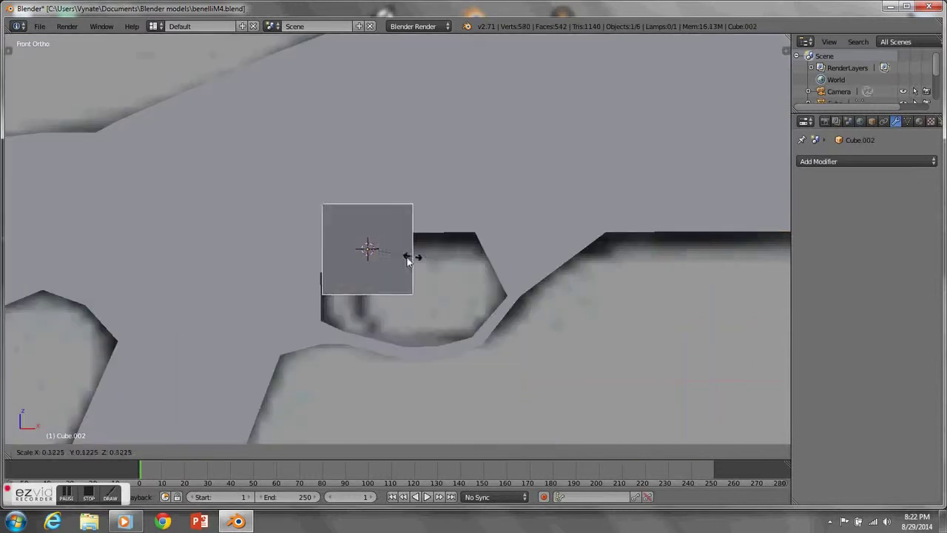
pyautogui.click(408, 256)
pyautogui.press('KP_5')
pyautogui.scroll(3, 629, 200)
pyautogui.moveTo(596, 220)
pyautogui.mouseDown(button='middle')
pyautogui.moveTo(441, 214)
pyautogui.moveTo(502, 170)
pyautogui.moveTo(481, 215)
pyautogui.mouseUp(button='middle')
pyautogui.press('KP_1')
# Fit the cube into the trigger guard opening and extrude its bottom edge downward into a trigger.
pyautogui.press('Tab')
pyautogui.keyDown('shift'); pyautogui.moveTo(555, 321); pyautogui.dragTo(367, 300, button='middle'); pyautogui.keyUp('shift')
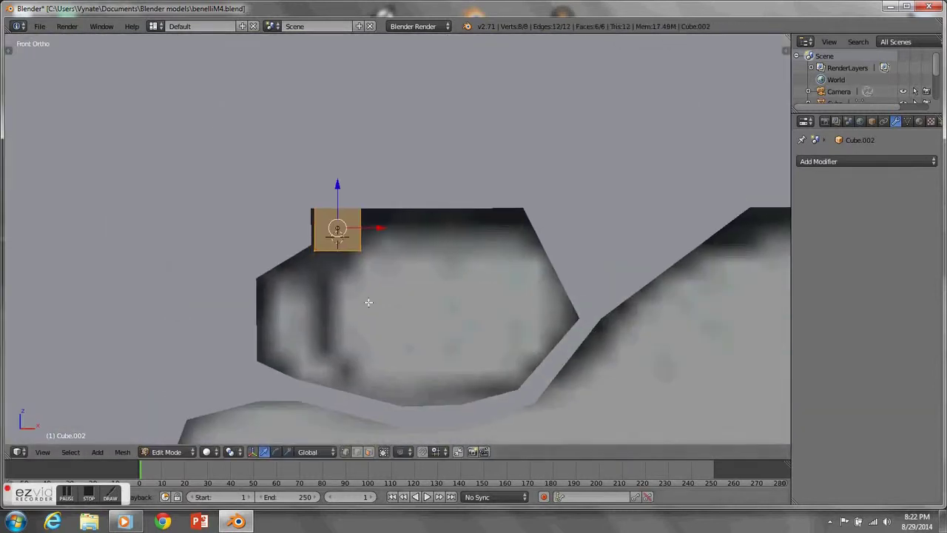
pyautogui.press('a')
pyautogui.scroll(2, 412, 279)
pyautogui.moveTo(314, 229); pyautogui.dragTo(304, 229, button='right')
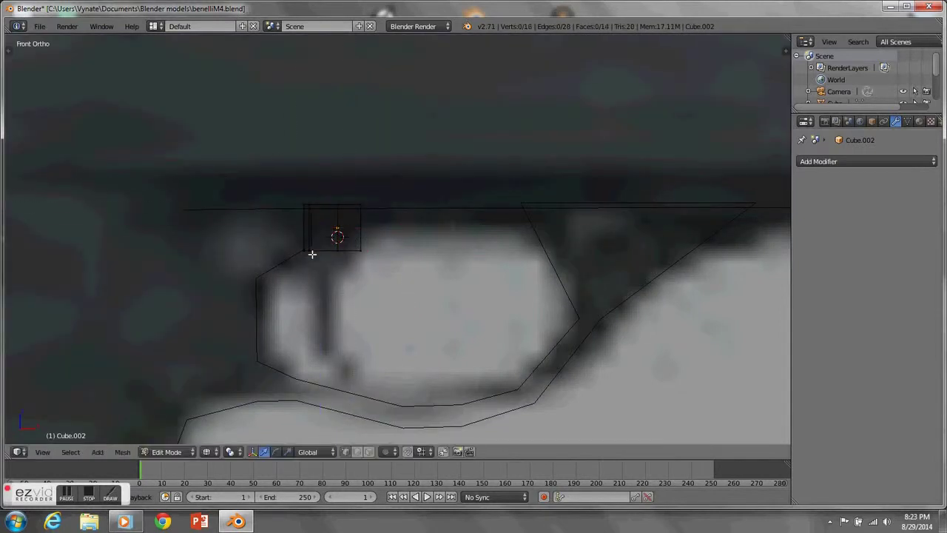
pyautogui.press('e')
pyautogui.click(411, 349)
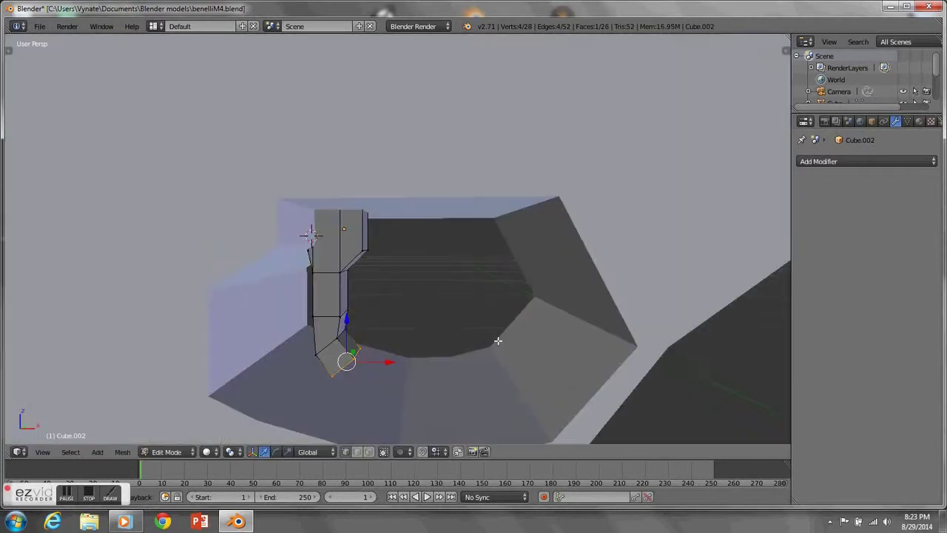
pyautogui.moveTo(411, 349); pyautogui.dragTo(659, 370, button='middle')
pyautogui.scroll(-3, 434, 363)
# Leave Edit Mode on the trigger and add a new cube for the forend.
pyautogui.press('a')
pyautogui.press('Tab')
pyautogui.scroll(-3, 414, 289)
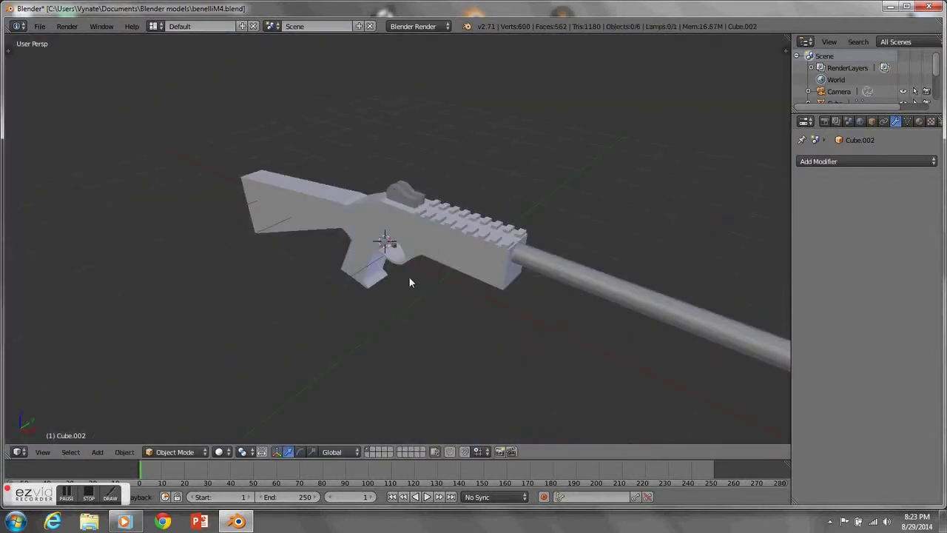
pyautogui.press('KP_1')
pyautogui.hotkey('shift', 'a')
pyautogui.click(433, 245)
# Move the forend cube beneath the barrel using the top wireframe view.
pyautogui.press('Tab')
pyautogui.press('a')
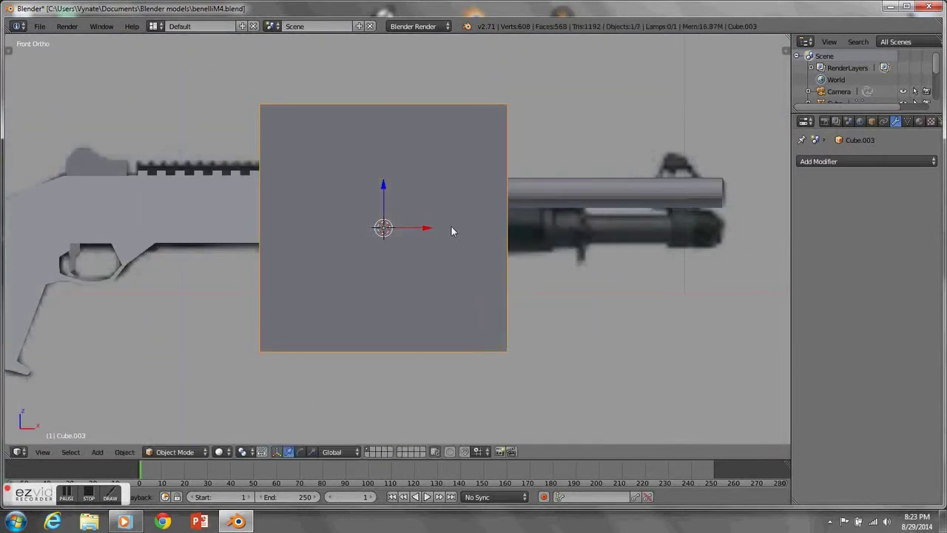
pyautogui.press('KP_7')
pyautogui.press('z')
pyautogui.scroll(3, 356, 233)
pyautogui.press('g')
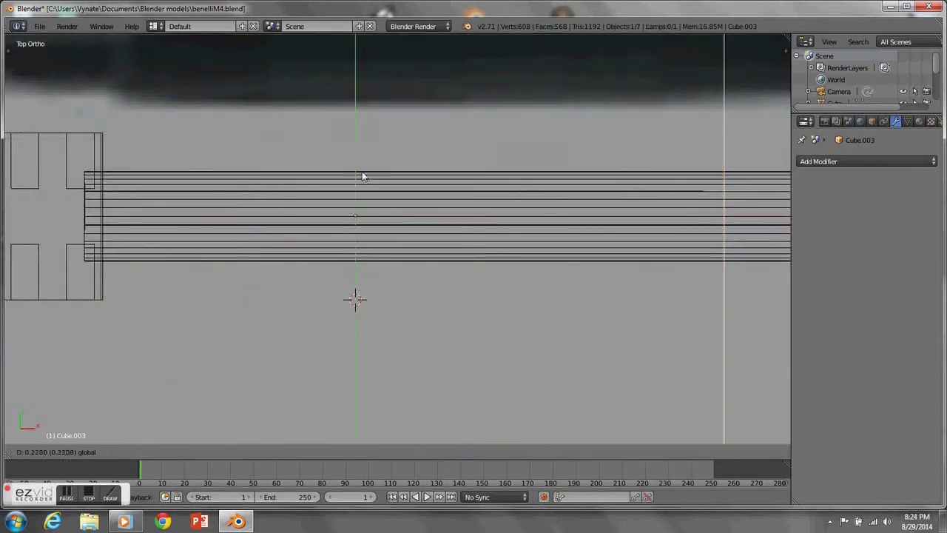
pyautogui.click(362, 176)
pyautogui.press('KP_1')
pyautogui.press('z')
pyautogui.press('a')
pyautogui.scroll(3, 381, 166)
# Flatten the cube into the forend shape against the reference in front view.
pyautogui.moveTo(381, 166); pyautogui.dragTo(419, 201, button='middle')
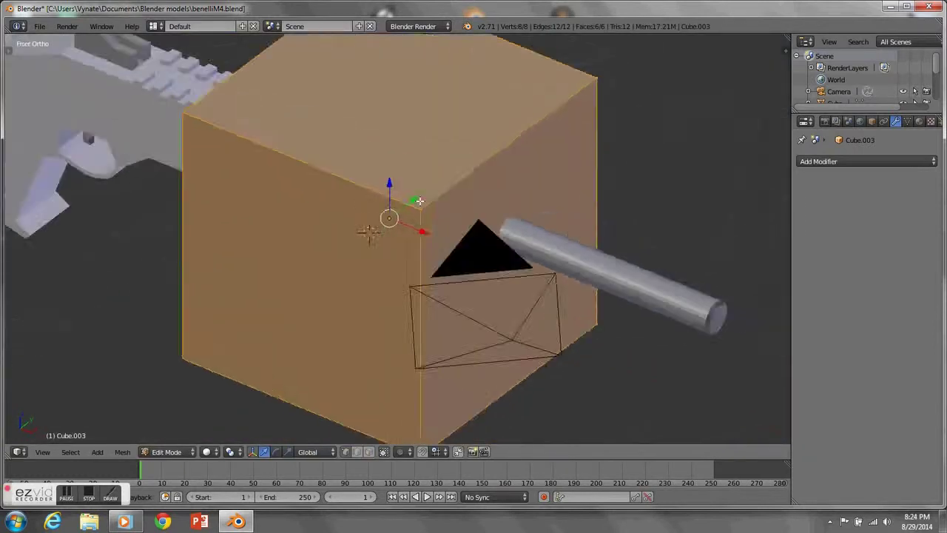
pyautogui.press('KP_1')
pyautogui.scroll(-2, 419, 201)
pyautogui.press('z')
pyautogui.press('g')
pyautogui.click(311, 253)
pyautogui.hotkey('ctrl', 'z')
pyautogui.hotkey('ctrl', 'z')
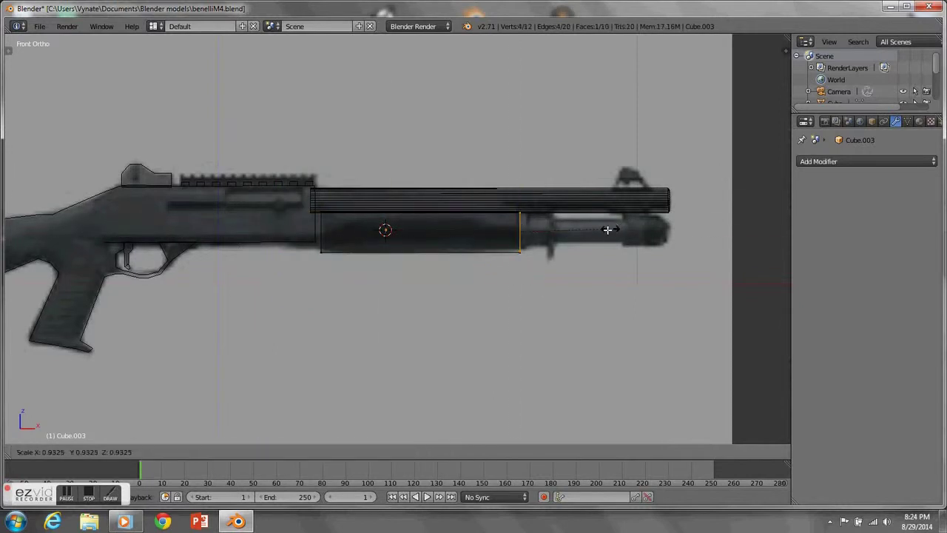
pyautogui.click(607, 230)
# Box-select the forend's front face and extrude a smaller block toward the muzzle.
pyautogui.scroll(5, 580, 216)
pyautogui.press('a')
pyautogui.press('b')
pyautogui.click(443, 159)
pyautogui.press('e')
pyautogui.click(475, 230)
pyautogui.press('a')
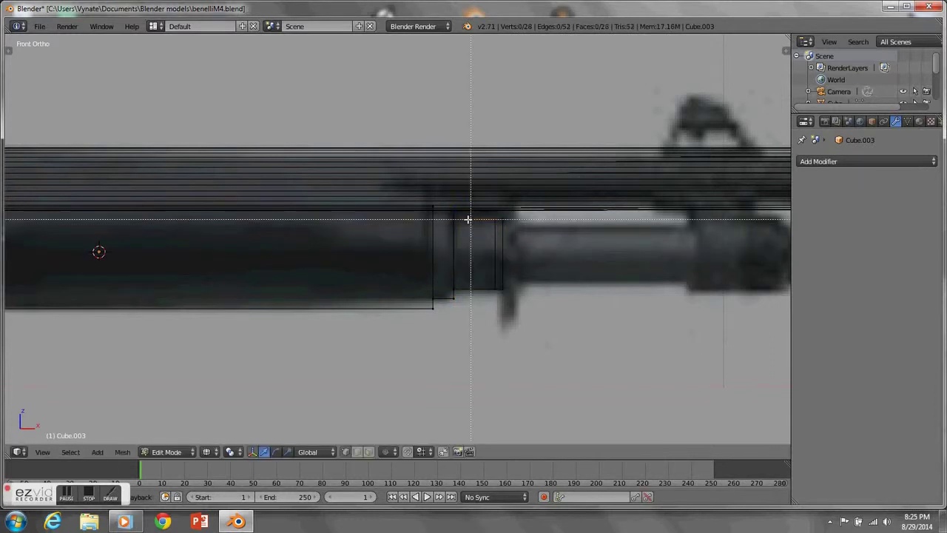
pyautogui.click(475, 172)
# Extrude the front face forward again, extending the forend along the magazine tube.
pyautogui.scroll(-2, 474, 172)
pyautogui.scroll(1, 419, 300)
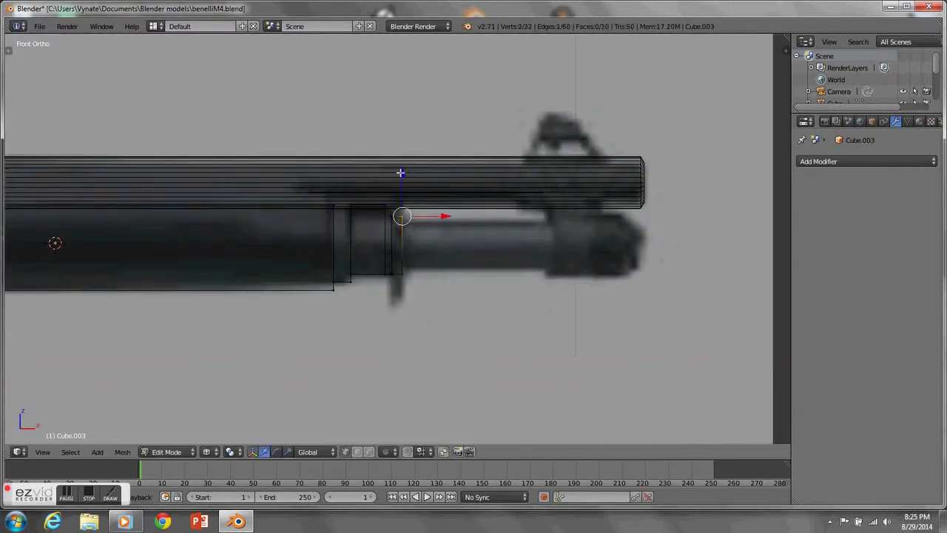
pyautogui.press('e')
pyautogui.click(586, 262)
pyautogui.moveTo(595, 247); pyautogui.dragTo(675, 247)
pyautogui.click(673, 246)
pyautogui.scroll(-5, 709, 235)
pyautogui.moveTo(498, 321)
pyautogui.mouseDown(button='middle')
pyautogui.moveTo(690, 436)
pyautogui.moveTo(547, 259)
pyautogui.mouseUp(button='middle')
pyautogui.press('a')
pyautogui.scroll(2, 548, 259)
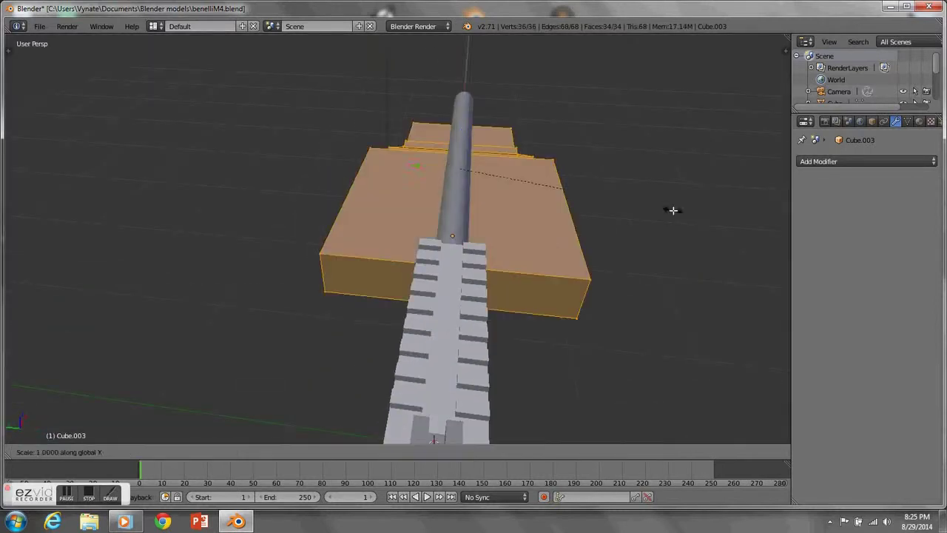
# In front side view, place the new edge loop along the forend and return to shaded display.
pyautogui.moveTo(673, 210); pyautogui.dragTo(478, 196, button='middle')
pyautogui.press('KP_3')
pyautogui.scroll(-2, 469, 139)
pyautogui.scroll(3, 566, 160)
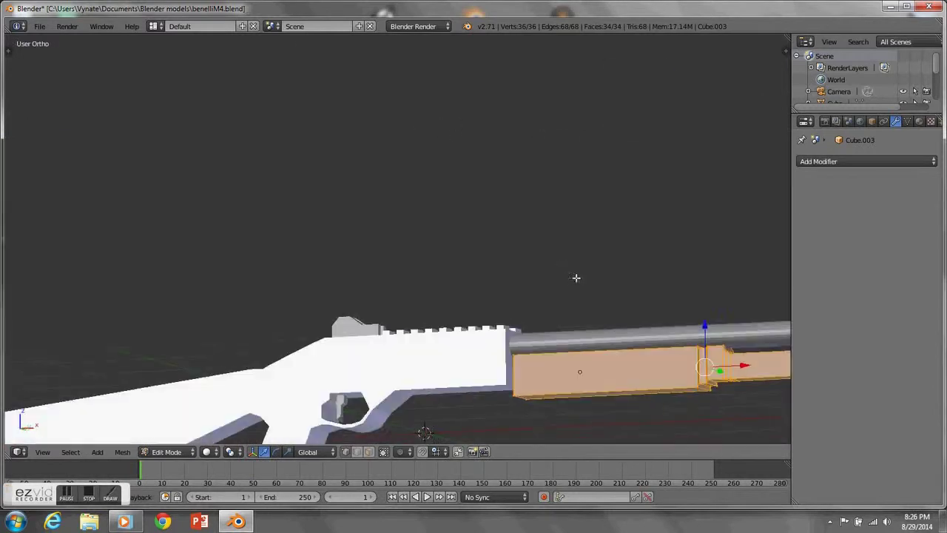
pyautogui.press('KP_1')
pyautogui.click(886, 521)
pyautogui.scroll(3, 492, 298)
pyautogui.press('z')
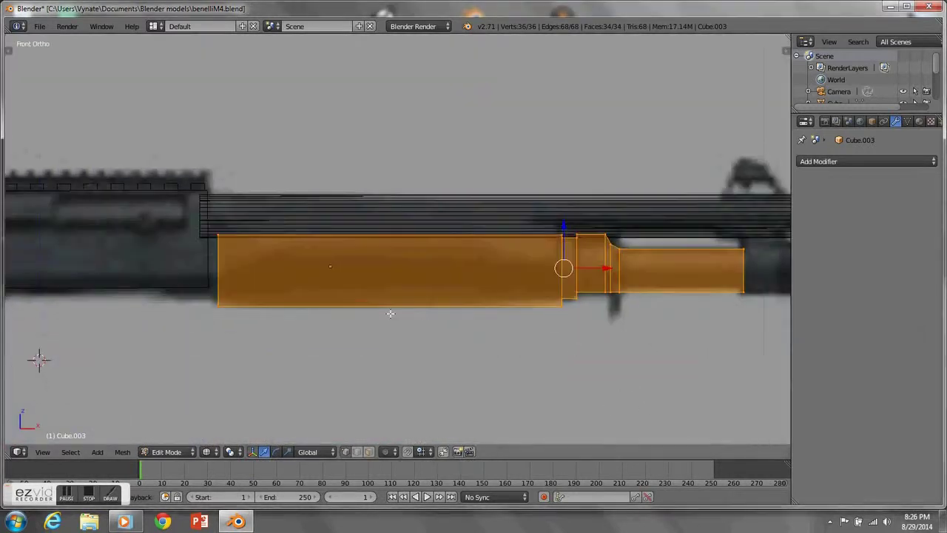
pyautogui.press('a')
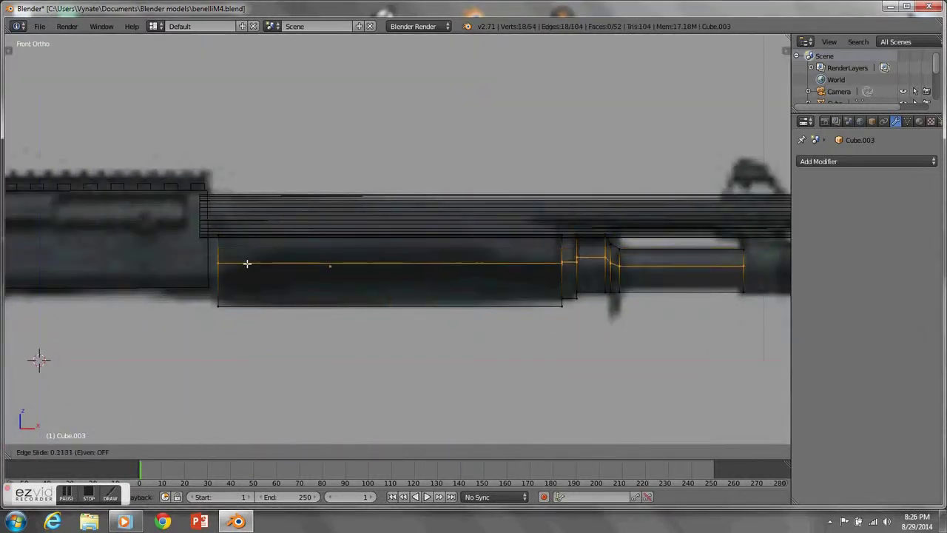
pyautogui.click(503, 268)
pyautogui.press('5')
# Try extruding and scaling the edge loop, then cancel and undo the extrusion.
pyautogui.press('b')
pyautogui.moveTo(367, 239); pyautogui.dragTo(414, 267)
pyautogui.moveTo(414, 266)
pyautogui.mouseDown(button='middle')
pyautogui.moveTo(541, 294)
pyautogui.moveTo(558, 279)
pyautogui.moveTo(529, 260)
pyautogui.mouseUp(button='middle')
pyautogui.press('z')
pyautogui.press('e')
pyautogui.press('s')
pyautogui.rightClick(550, 271)
pyautogui.hotkey('ctrl', 'z')
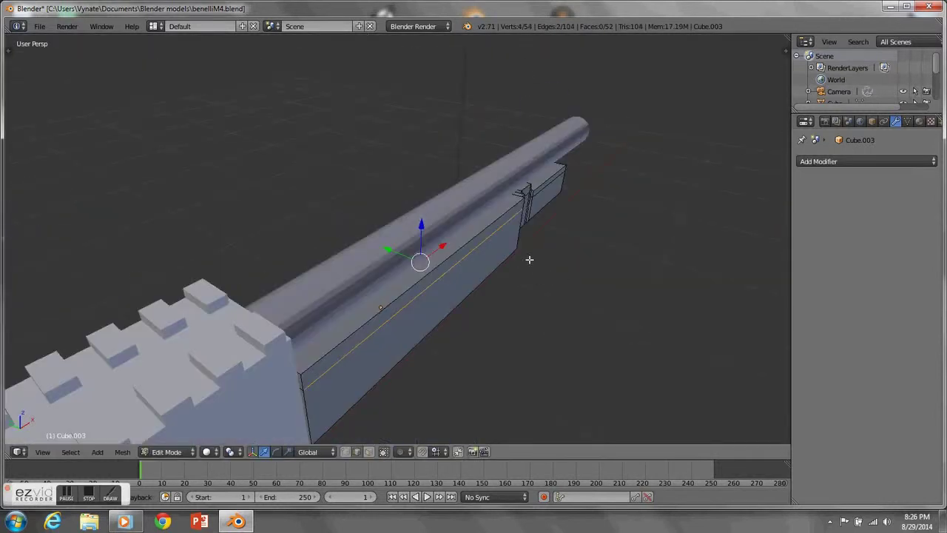
# Scale the forend's selected side faces, then deselect everything and view the whole gun.
pyautogui.moveTo(465, 250); pyautogui.dragTo(536, 193, button='middle')
pyautogui.moveTo(517, 235); pyautogui.dragTo(522, 243, button='middle')
pyautogui.press('s')
pyautogui.click(559, 204)
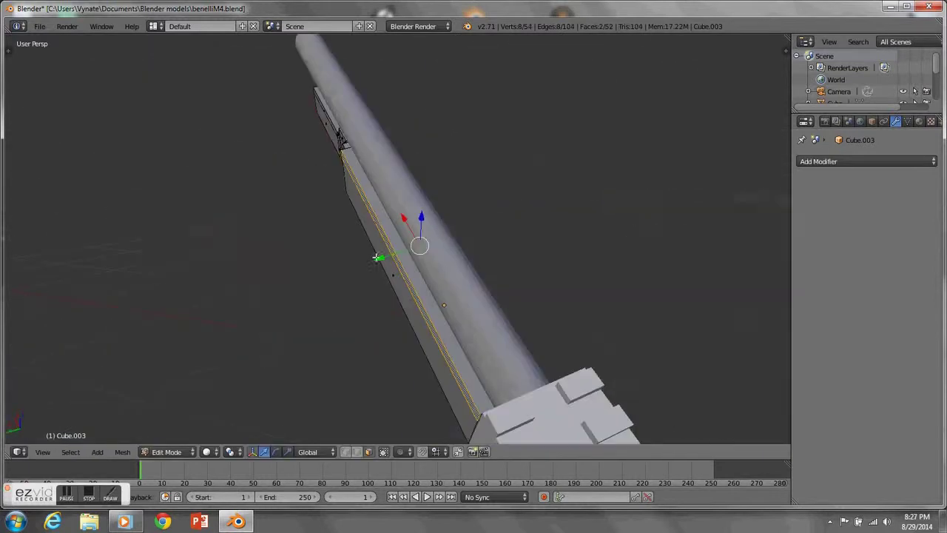
pyautogui.moveTo(558, 203); pyautogui.dragTo(509, 247, button='middle')
pyautogui.moveTo(418, 243); pyautogui.dragTo(505, 267, button='middle')
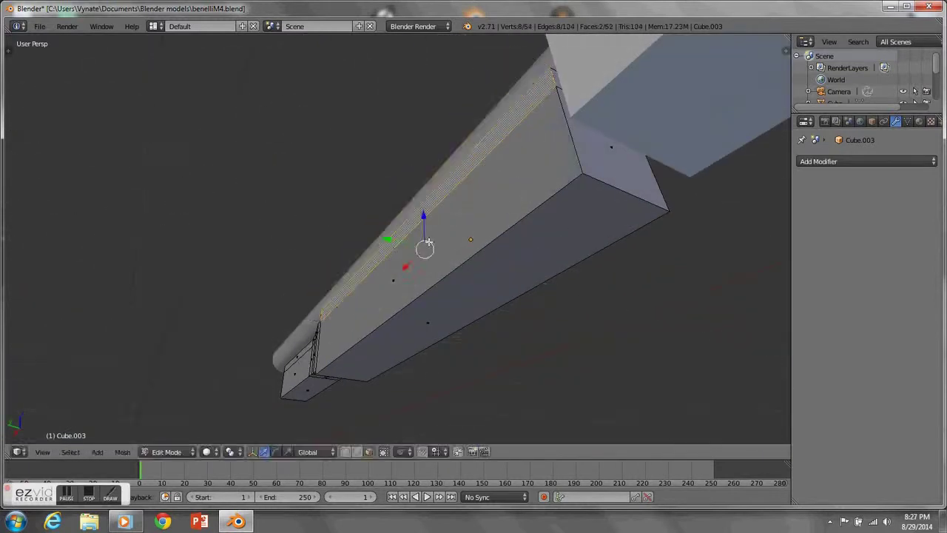
pyautogui.click(505, 267)
pyautogui.press('a')
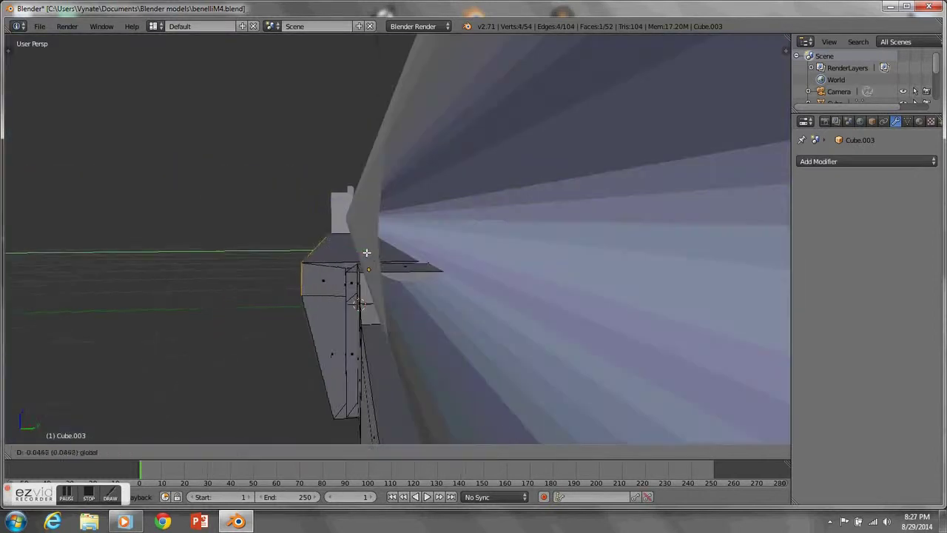
pyautogui.moveTo(504, 266); pyautogui.dragTo(433, 256, button='middle')
pyautogui.scroll(-5, 432, 256)
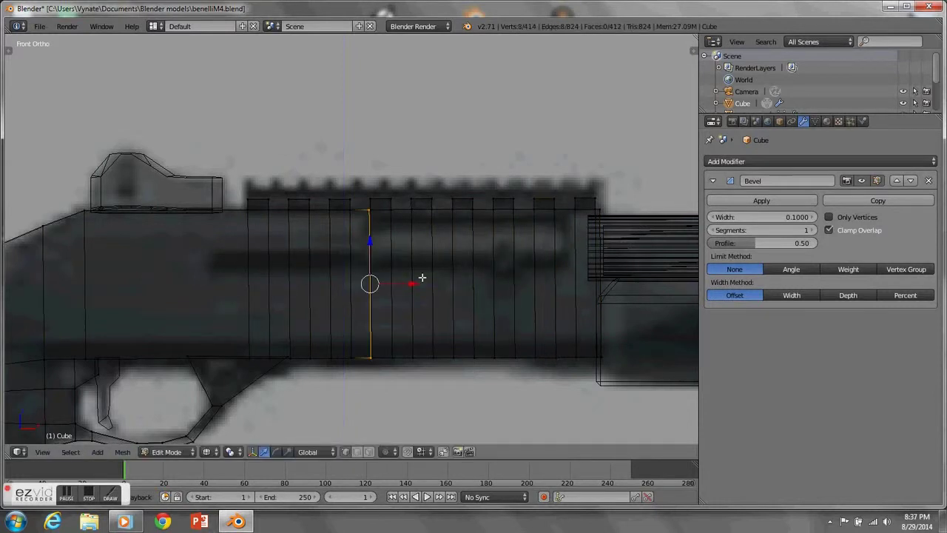
# Cut a horizontal edge loop along the receiver beneath the rail.
pyautogui.click(568, 212)
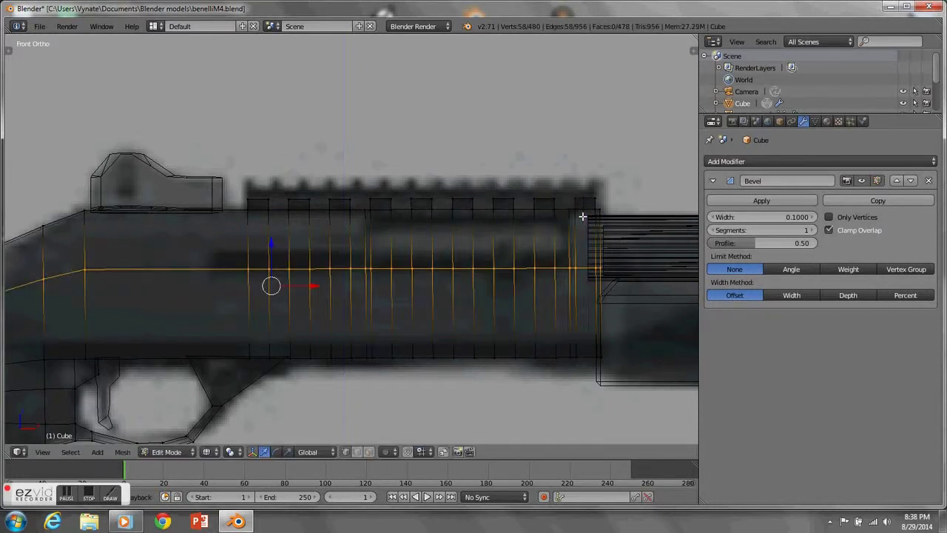
pyautogui.click(271, 239)
pyautogui.scroll(1, 270, 239)
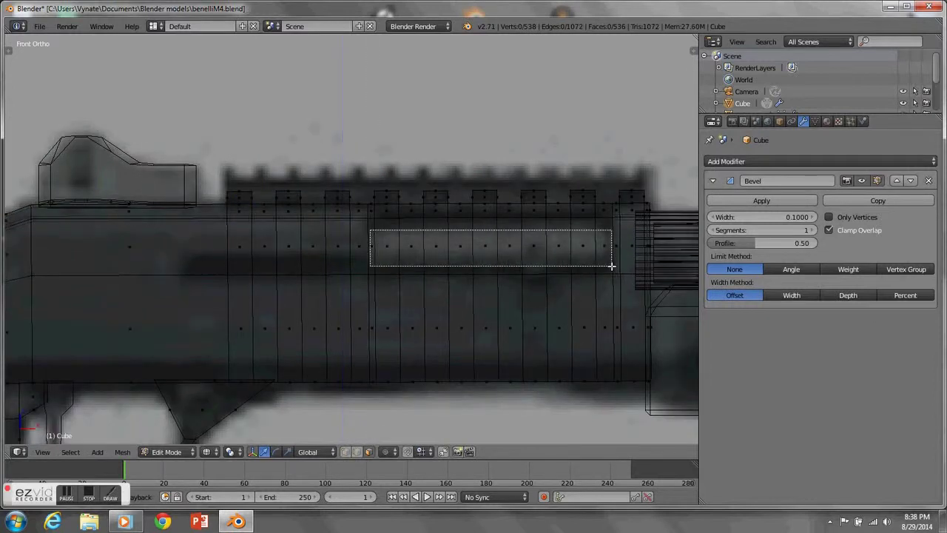
pyautogui.moveTo(611, 267); pyautogui.dragTo(612, 266)
pyautogui.moveTo(612, 266); pyautogui.dragTo(351, 166, button='middle')
pyautogui.press('z')
pyautogui.press('KP_1')
pyautogui.scroll(3, 558, 274)
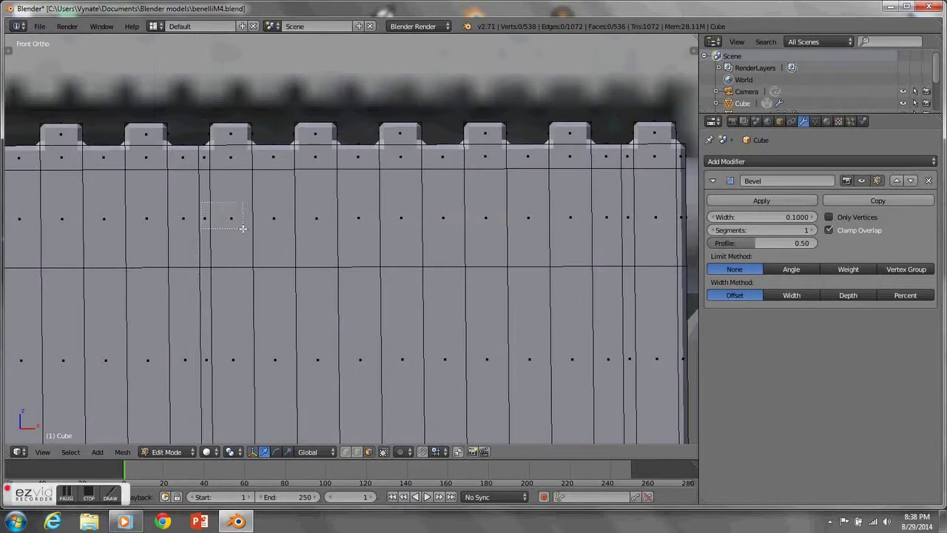
# Extrude the band of faces under the rail inward to form a recessed panel.
pyautogui.moveTo(243, 228); pyautogui.dragTo(423, 225)
pyautogui.moveTo(422, 225); pyautogui.dragTo(425, 243, button='middle')
pyautogui.scroll(3, 425, 243)
pyautogui.press('e')
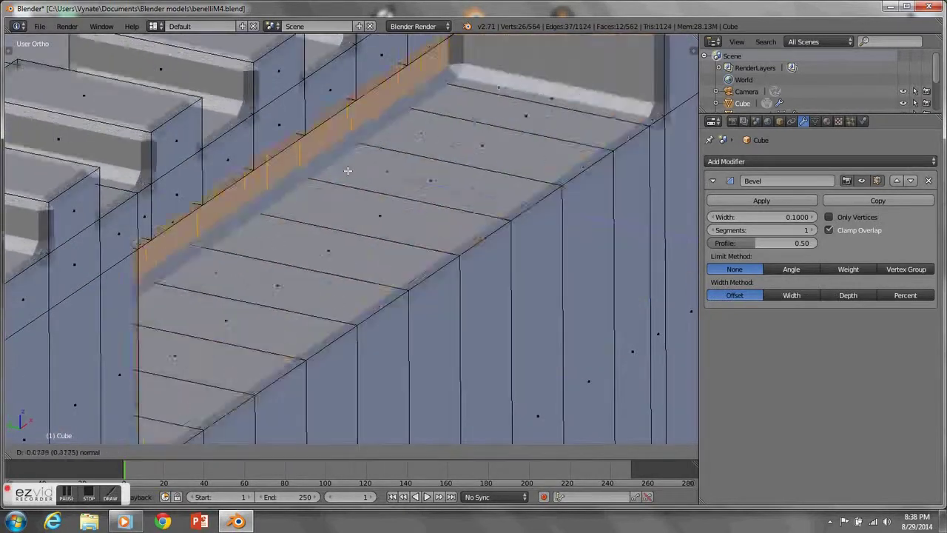
pyautogui.moveTo(347, 171); pyautogui.dragTo(514, 256, button='middle')
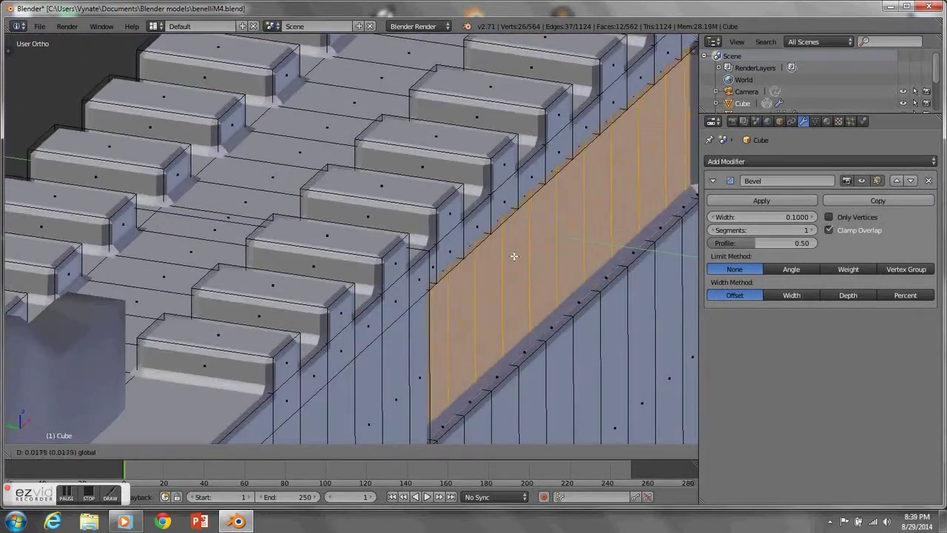
pyautogui.click(514, 256)
pyautogui.moveTo(514, 256); pyautogui.dragTo(280, 240, button='middle')
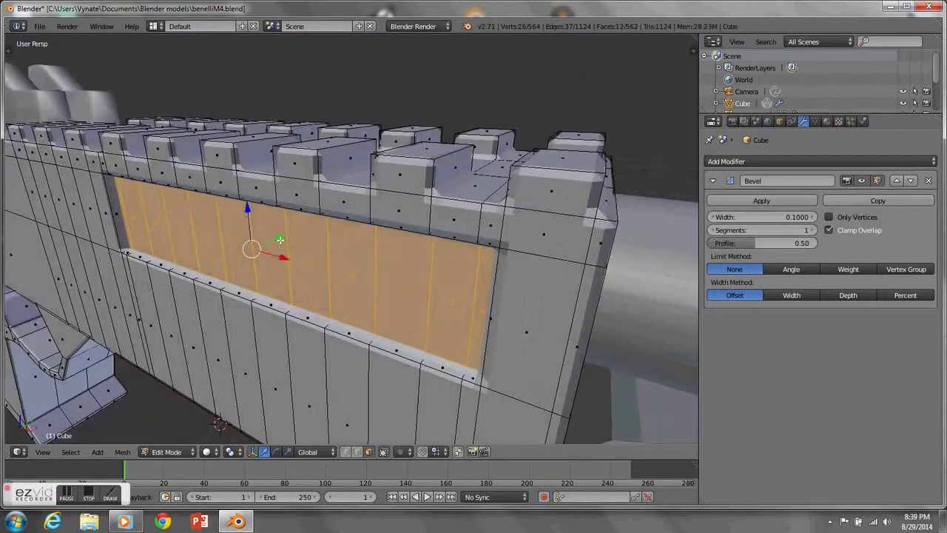
pyautogui.press('KP_1')
pyautogui.press('a')
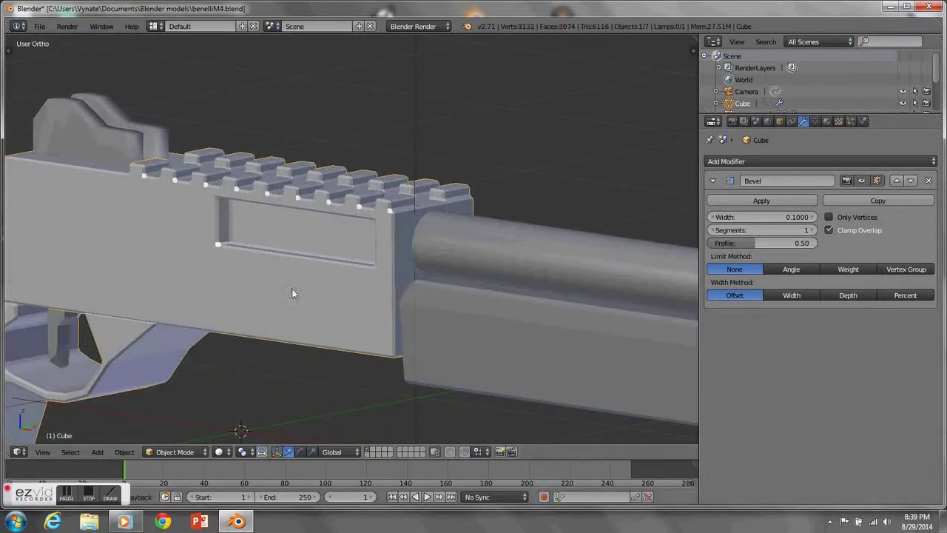
pyautogui.hotkey('shift', 'a')
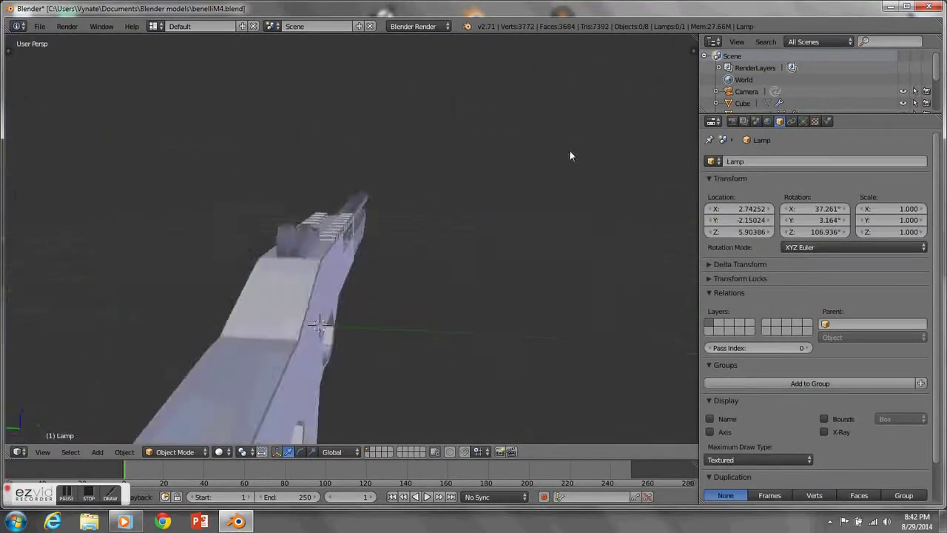
# Enter Edit Mode on the gun body and box-select vertices in the middle of the receiver.
pyautogui.moveTo(568, 156); pyautogui.dragTo(360, 242, button='middle')
pyautogui.press('KP_1')
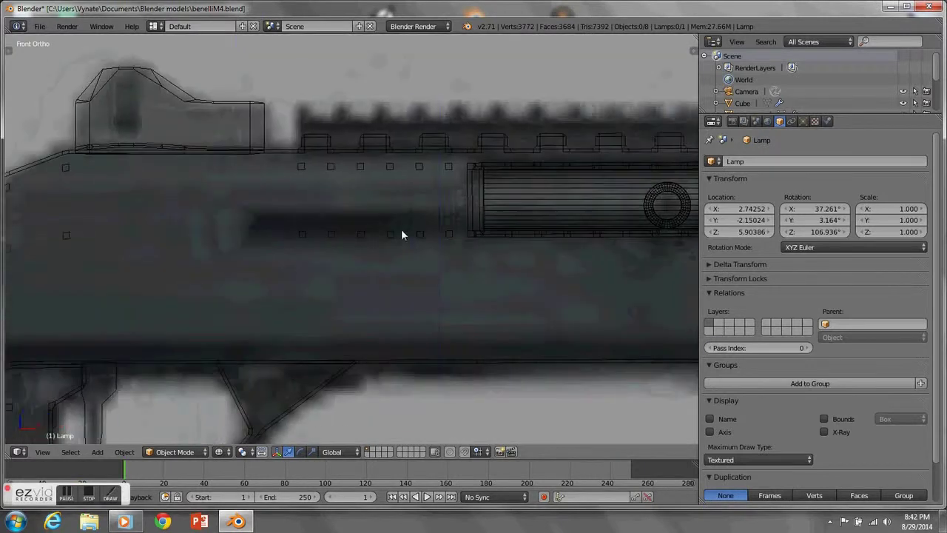
pyautogui.rightClick(393, 215)
pyautogui.press('Tab')
pyautogui.press('b')
pyautogui.moveTo(296, 218); pyautogui.dragTo(465, 262)
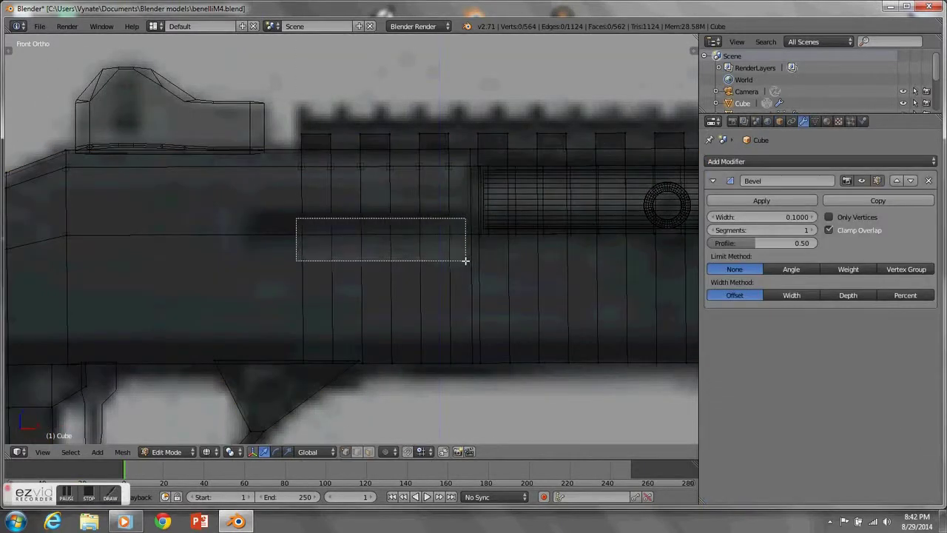
pyautogui.rightClick(331, 215)
pyautogui.press('g')
pyautogui.press('x')
pyautogui.press('Escape')
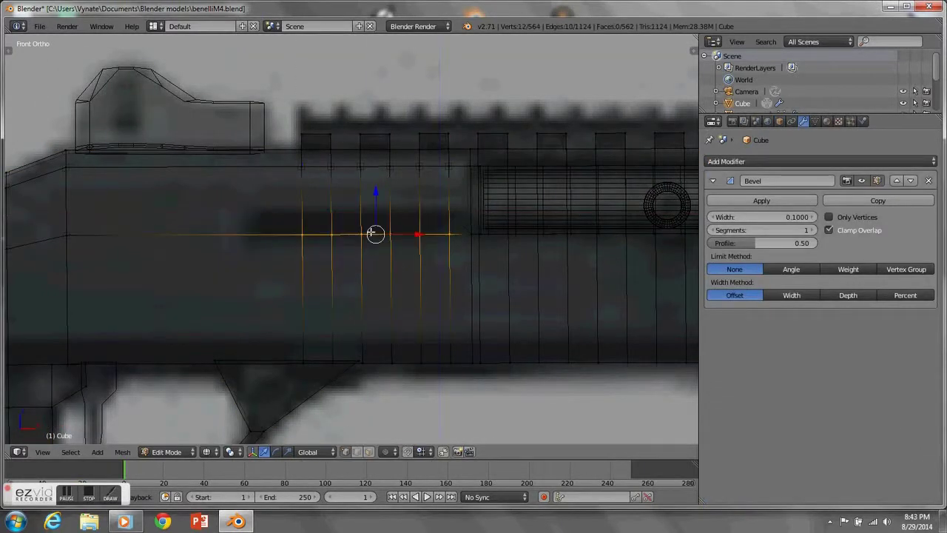
# Add vertical and horizontal loop cuts across the front of the receiver.
pyautogui.press('g')
pyautogui.click(376, 204)
pyautogui.hotkey('ctrl', 'r')
pyautogui.click(359, 274)
pyautogui.press('a')
pyautogui.hotkey('ctrl', 'r')
pyautogui.click(461, 219)
pyautogui.press('z')
pyautogui.moveTo(345, 239); pyautogui.dragTo(360, 264, button='middle')
pyautogui.keyDown('alt'); pyautogui.rightClick(360, 251); pyautogui.keyUp('alt')
pyautogui.press('x')
pyautogui.press('Escape')
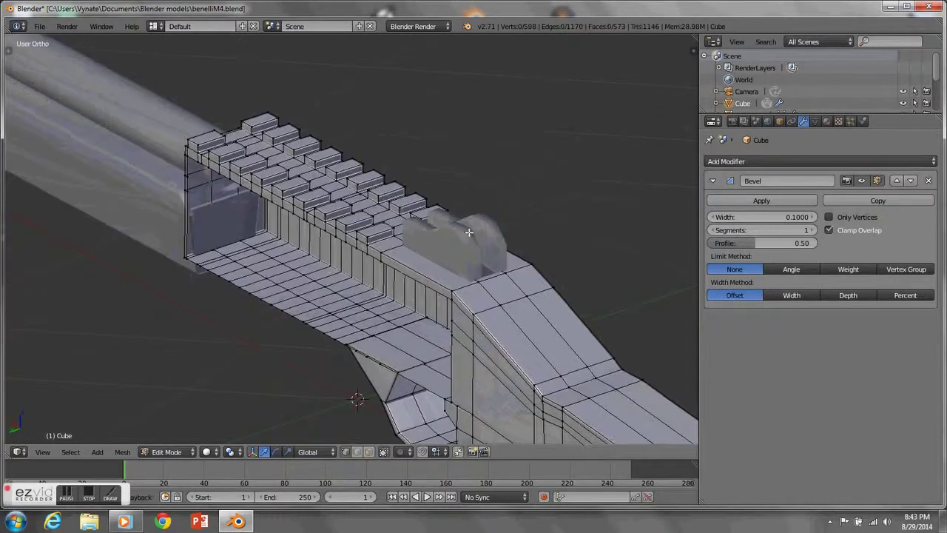
# In front view, box-select the faces near the receiver front.
pyautogui.moveTo(514, 206); pyautogui.dragTo(420, 267, button='middle')
pyautogui.scroll(5, 419, 266)
pyautogui.press('a')
pyautogui.press('KP_1')
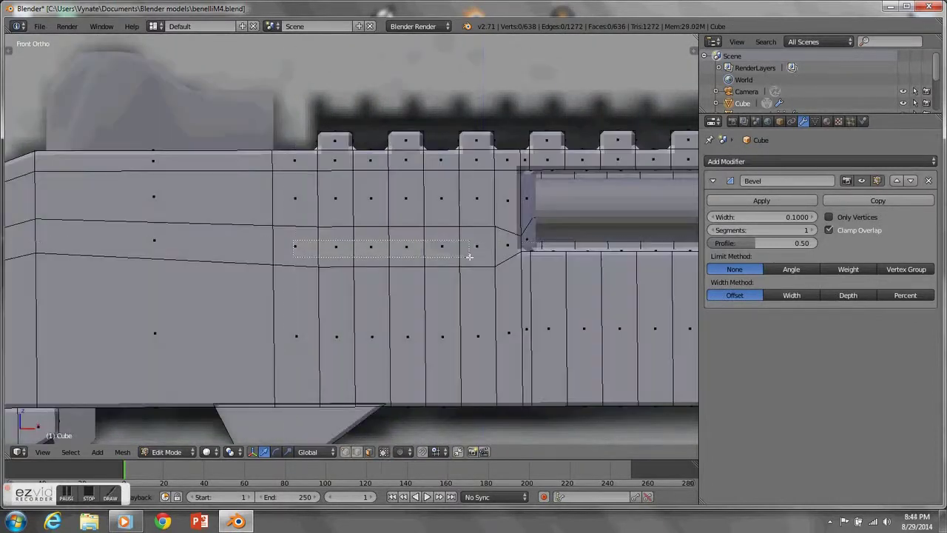
pyautogui.moveTo(294, 244); pyautogui.dragTo(469, 256)
pyautogui.moveTo(469, 256)
pyautogui.mouseDown(button='middle')
pyautogui.moveTo(444, 266)
pyautogui.moveTo(516, 258)
pyautogui.mouseUp(button='middle')
pyautogui.scroll(-5, 516, 258)
# Zoom onto the stock in front view and cut two loops across it, sliding each into place.
pyautogui.press('a')
pyautogui.press('KP_1')
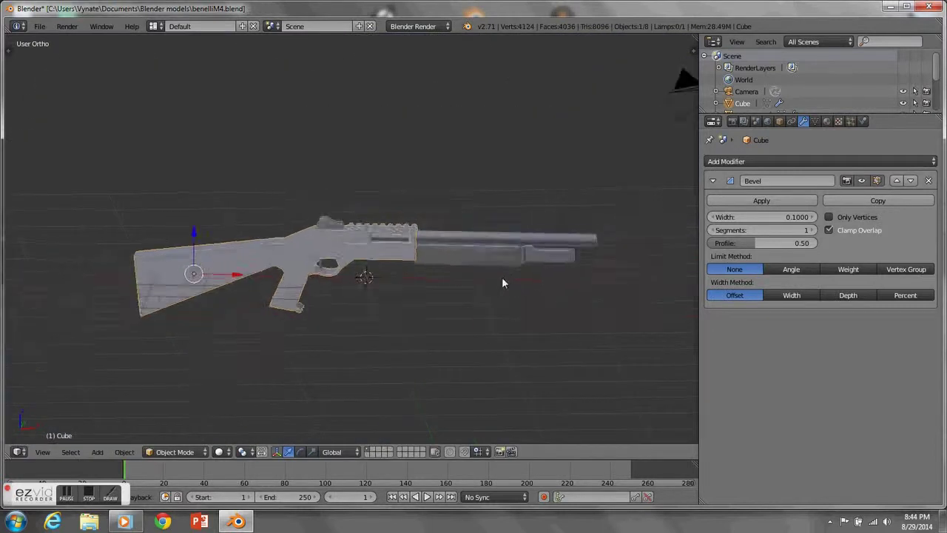
pyautogui.scroll(5, 501, 276)
pyautogui.scroll(4, 496, 255)
pyautogui.scroll(4, 501, 264)
pyautogui.hotkey('ctrl', 'r')
pyautogui.click(349, 158)
pyautogui.rightClick(363, 165)
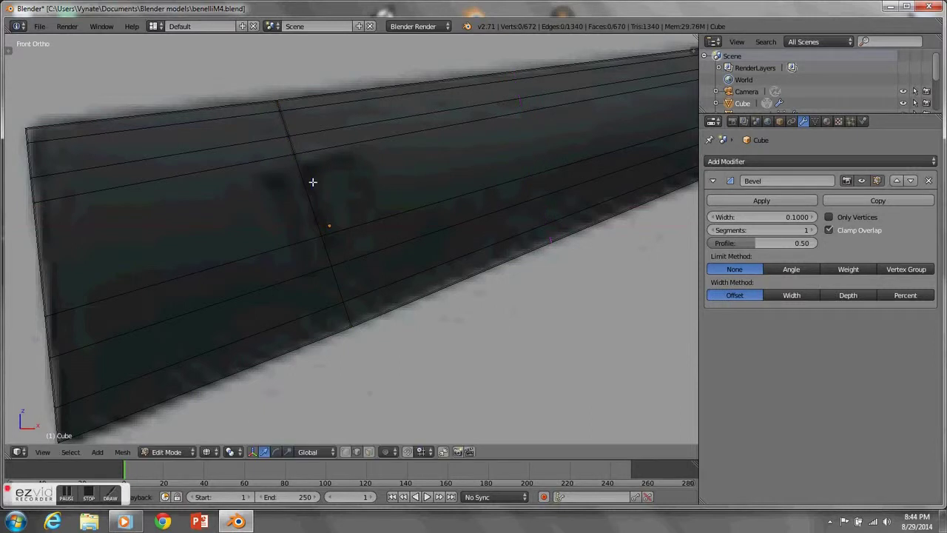
pyautogui.rightClick(387, 173)
pyautogui.hotkey('ctrl', 'r')
pyautogui.click(393, 205)
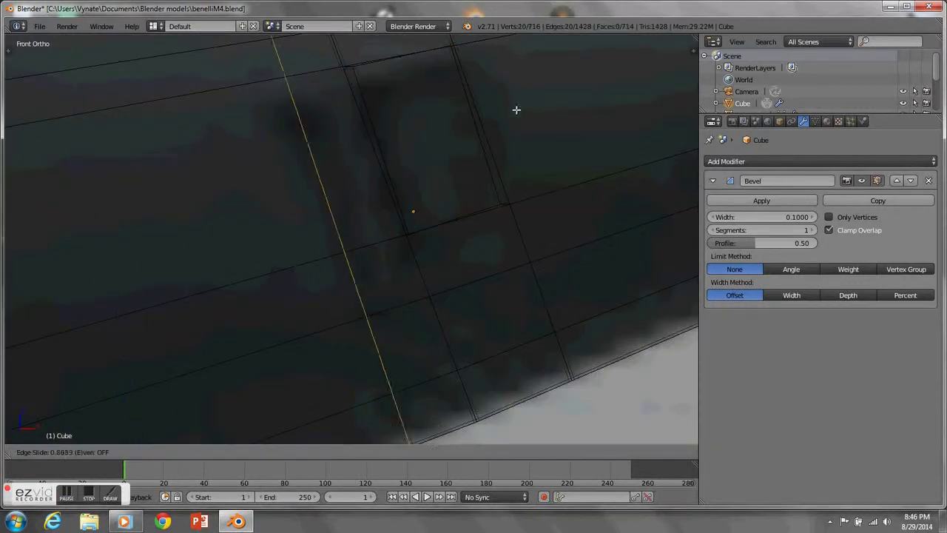
pyautogui.click(376, 115)
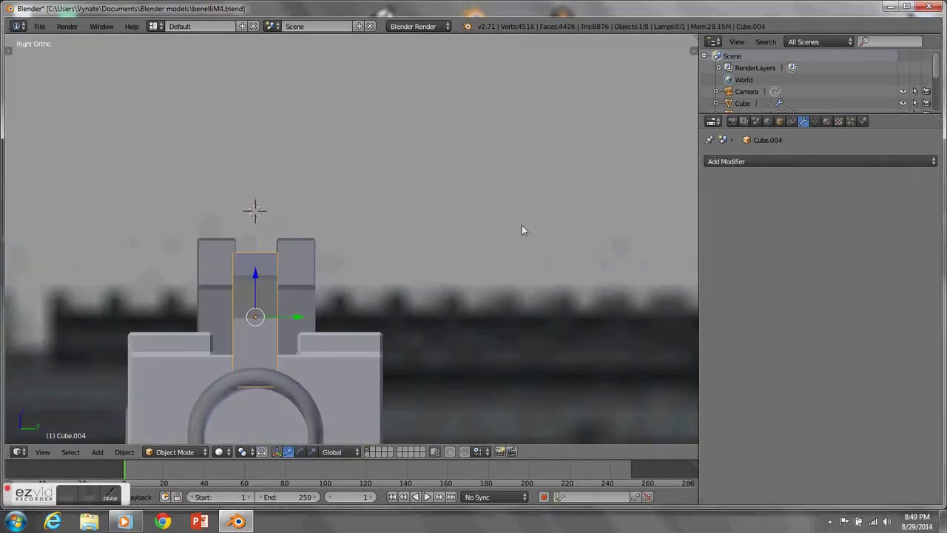
# Narrow the front sight post along Y and shift it along Y, then deselect.
pyautogui.press('s')
pyautogui.press('y')
pyautogui.click(340, 339)
pyautogui.press('g')
pyautogui.press('y')
pyautogui.click(300, 329)
pyautogui.press('a')
# Select the lamp, switch to perspective view and render a test image with F12.
pyautogui.moveTo(337, 314)
pyautogui.mouseDown(button='middle')
pyautogui.moveTo(480, 353)
pyautogui.moveTo(391, 312)
pyautogui.moveTo(293, 320)
pyautogui.moveTo(480, 283)
pyautogui.moveTo(322, 276)
pyautogui.mouseUp(button='middle')
pyautogui.press('a')
pyautogui.moveTo(371, 293)
pyautogui.mouseDown(button='middle')
pyautogui.moveTo(506, 262)
pyautogui.moveTo(443, 122)
pyautogui.moveTo(444, 153)
pyautogui.mouseUp(button='middle')
pyautogui.rightClick(444, 154)
pyautogui.moveTo(562, 279); pyautogui.dragTo(494, 282, button='middle')
pyautogui.press('KP_5')
pyautogui.scroll(5, 380, 250)
pyautogui.press('F12')
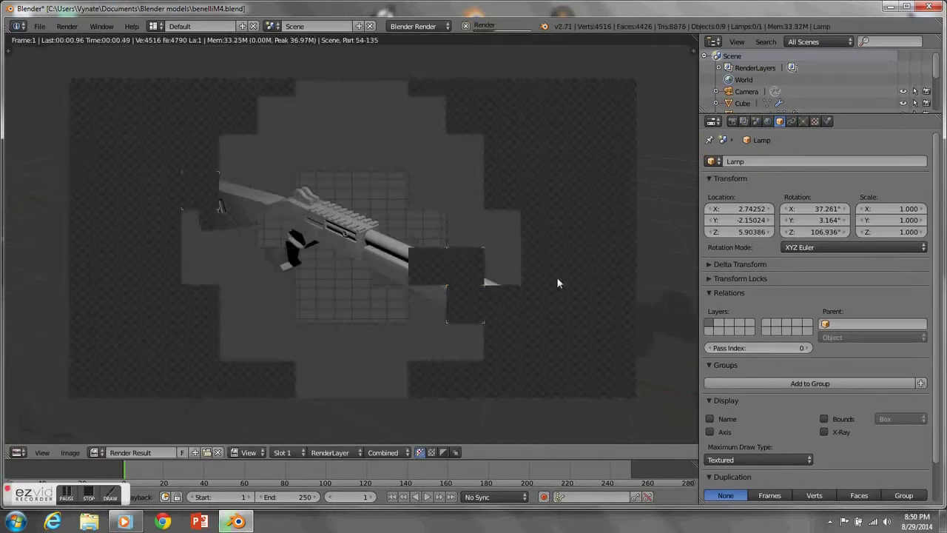
# Look through the camera, turn off Background Images, and save the file.
pyautogui.press('Escape')
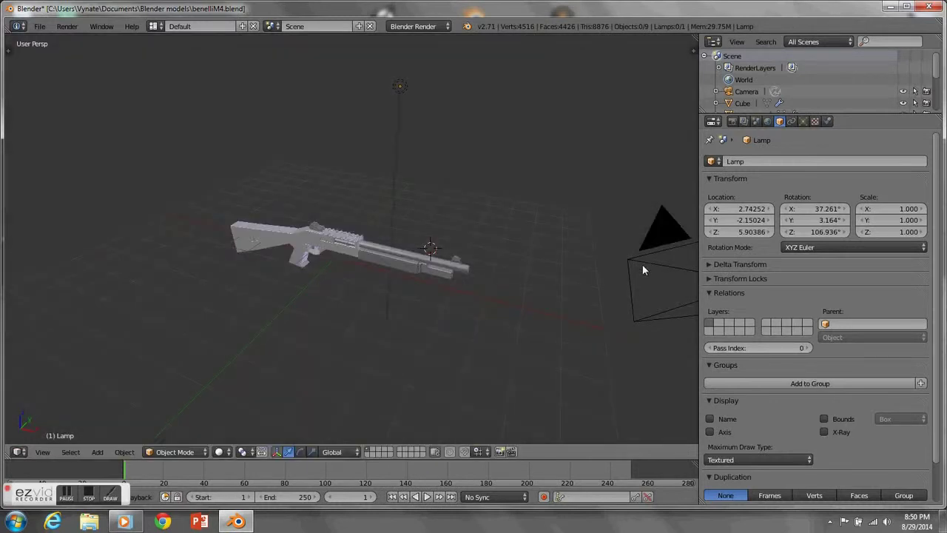
pyautogui.press('KP_0')
pyautogui.press('n')
pyautogui.scroll(-5, 625, 318)
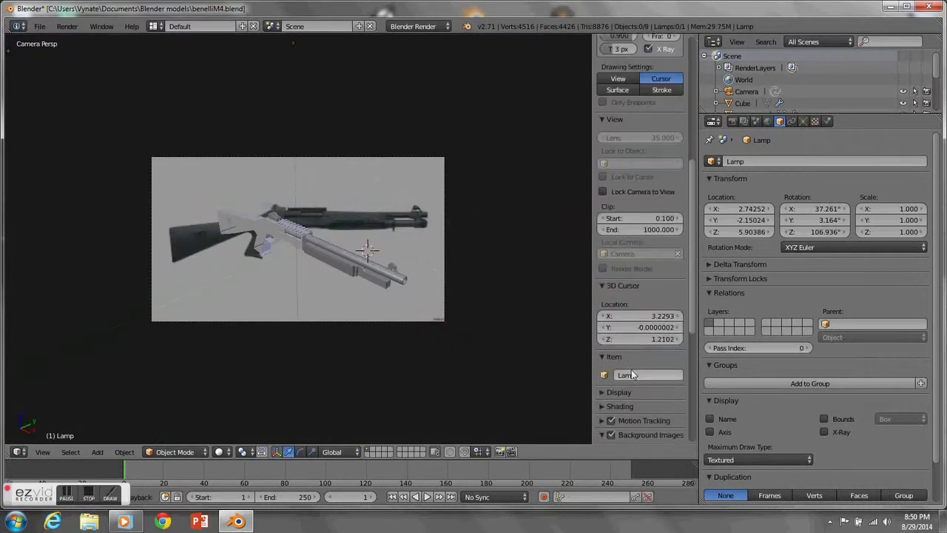
pyautogui.scroll(-5, 636, 377)
pyautogui.click(611, 293)
pyautogui.hotkey('ctrl', 's')
# Enable Lock Camera to View, swing the camera to frame the gun side-on, and render it.
pyautogui.scroll(6, 641, 242)
pyautogui.scroll(2, 621, 296)
pyautogui.scroll(3, 605, 354)
pyautogui.click(603, 357)
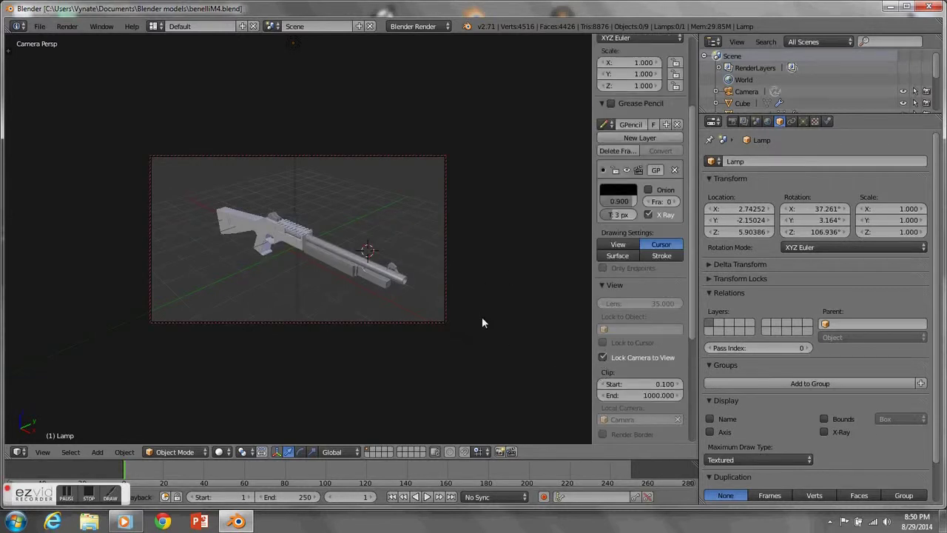
pyautogui.press('n')
pyautogui.scroll(3, 404, 333)
pyautogui.moveTo(404, 334)
pyautogui.mouseDown(button='middle')
pyautogui.moveTo(400, 253)
pyautogui.moveTo(429, 258)
pyautogui.mouseUp(button='middle')
pyautogui.press('F12')
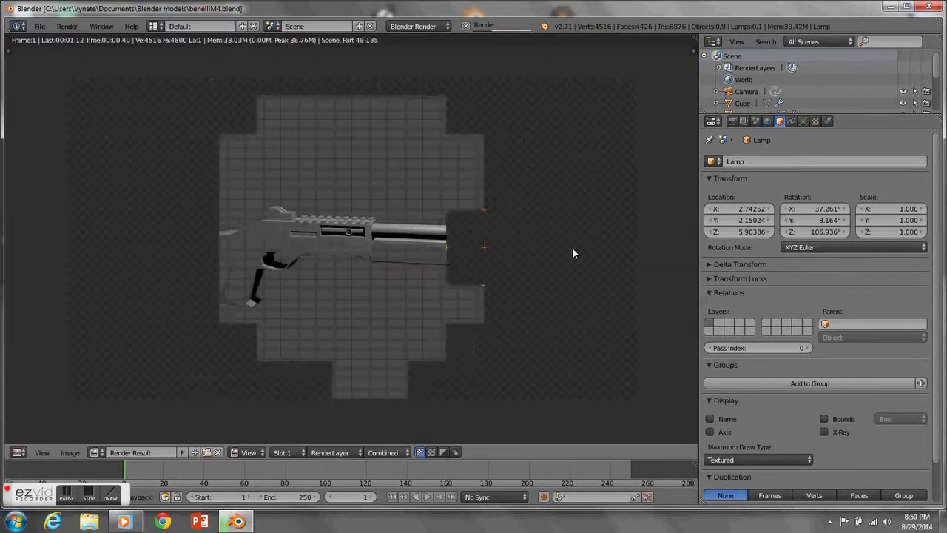
pyautogui.press('Escape')
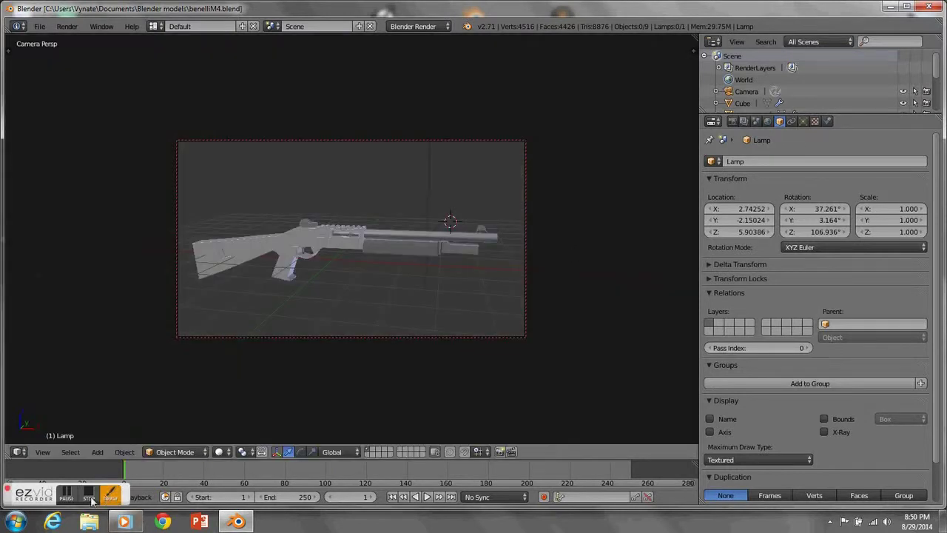